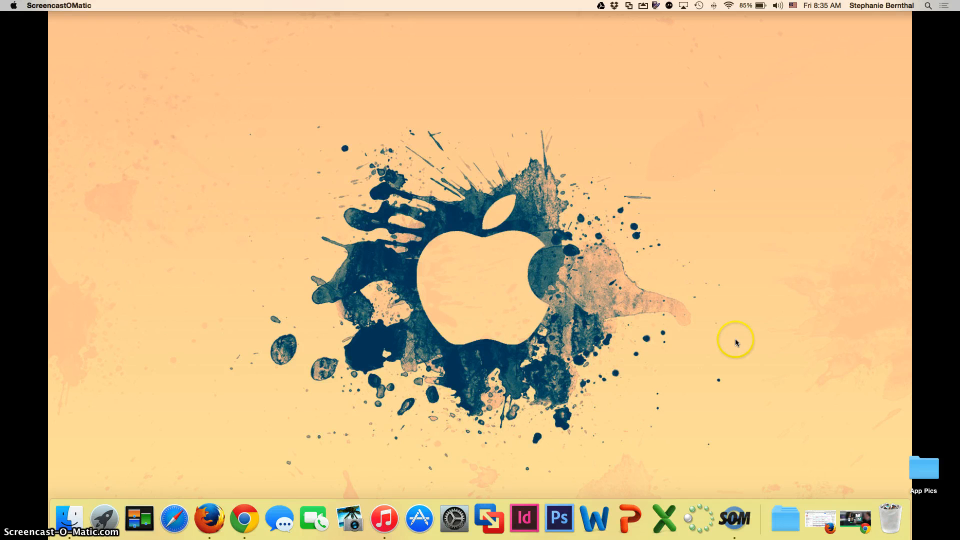
Switch to Chrome and copy the URL of the YouTube video "History Channel - The Great Depression".
click(243, 518)
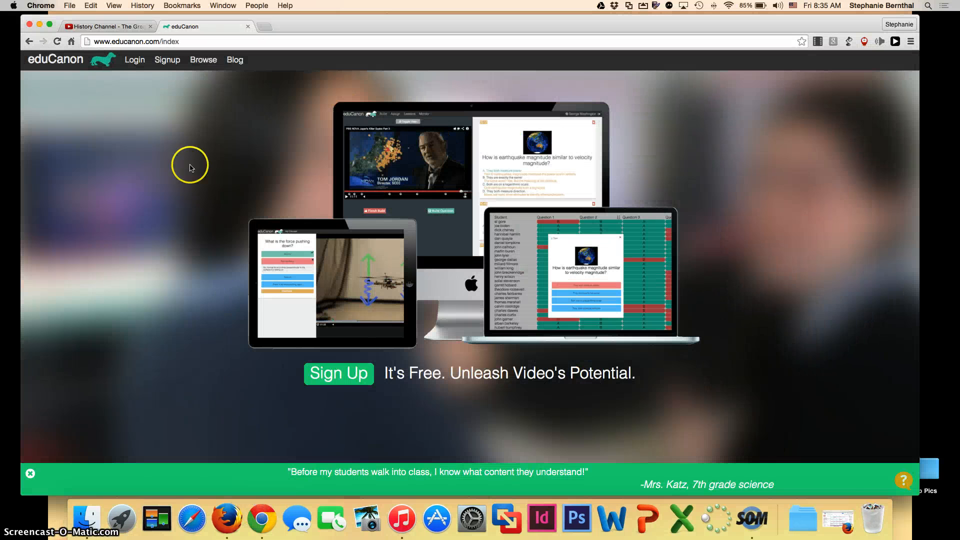
click(113, 29)
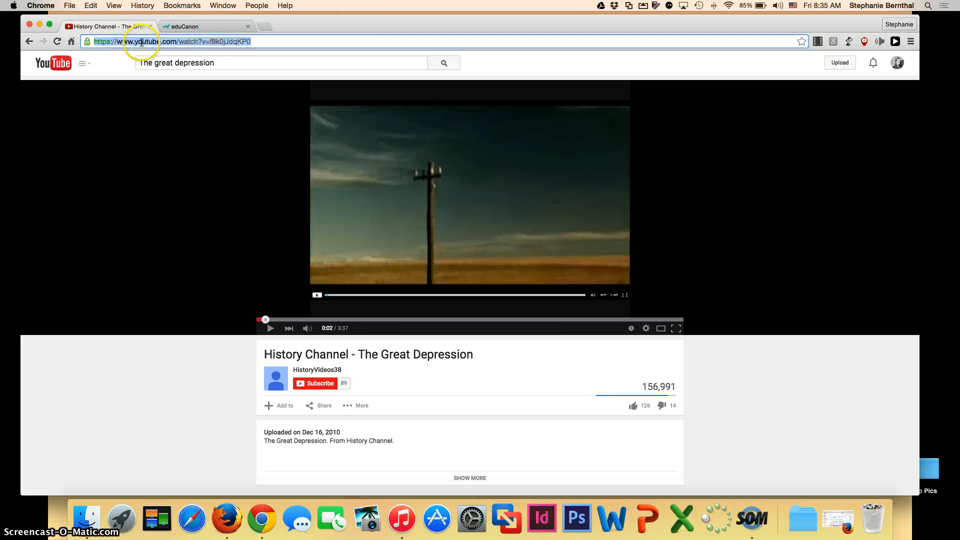
triple_click(141, 42)
key(super+c)
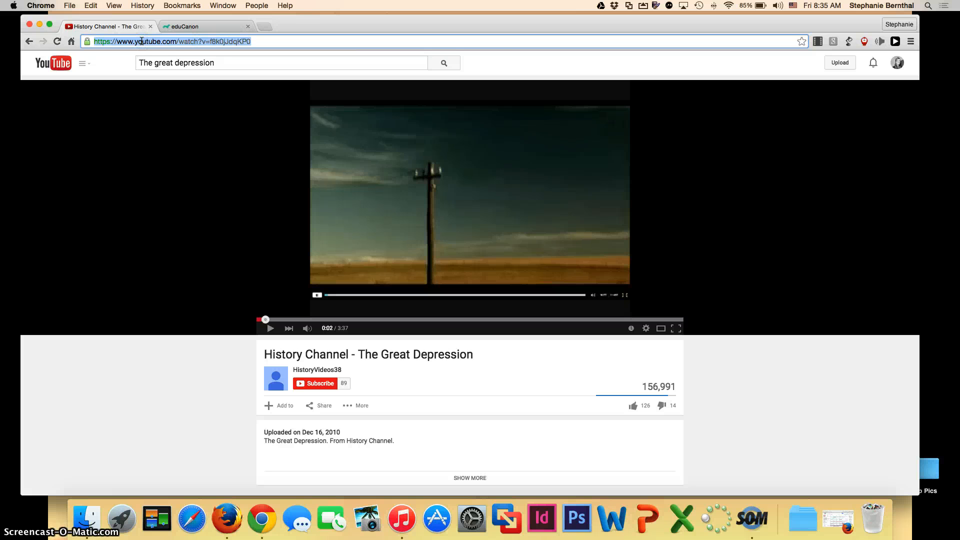
Enter the eduCanon site through its instructor signup and open the page for designing a new lesson.
click(184, 27)
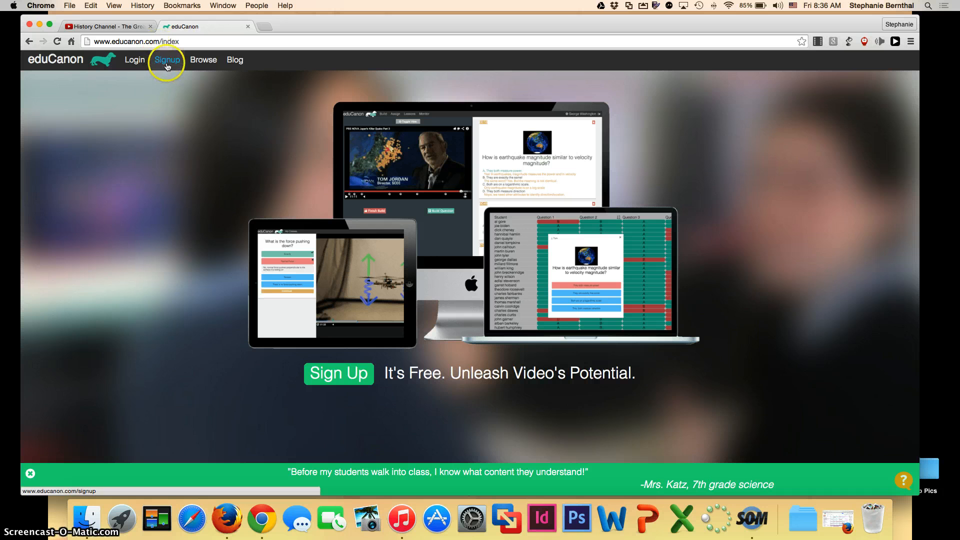
click(168, 61)
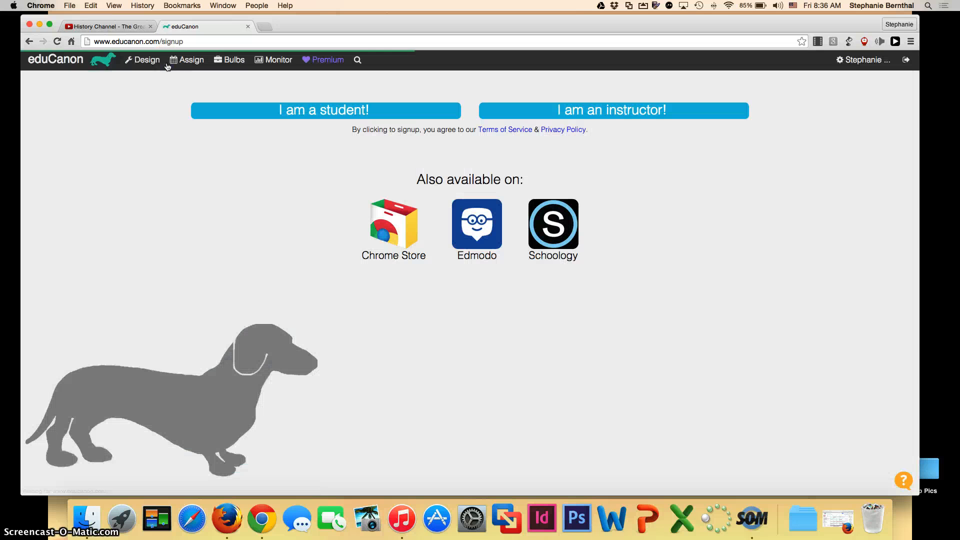
click(666, 113)
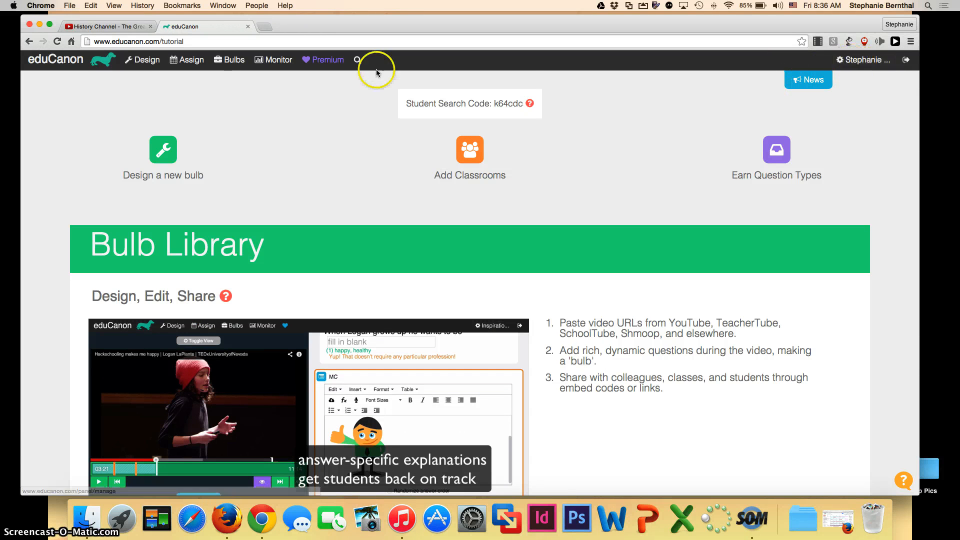
click(148, 65)
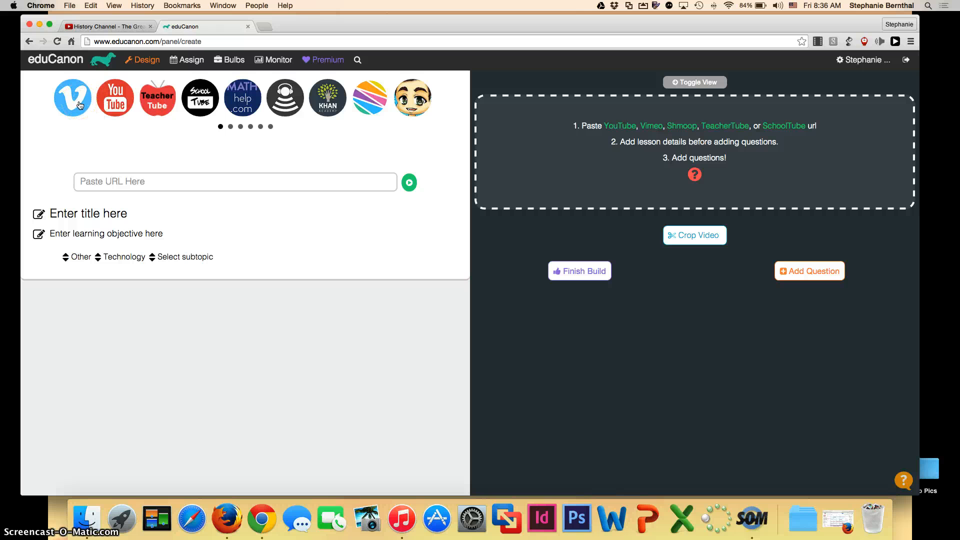
Browse the first four pages of supported video sources on the lesson design page.
click(336, 104)
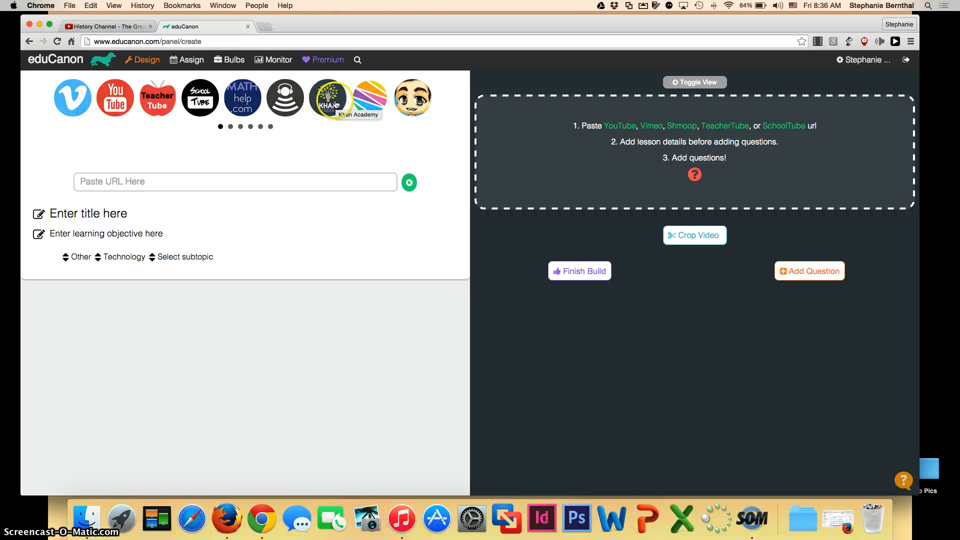
click(230, 127)
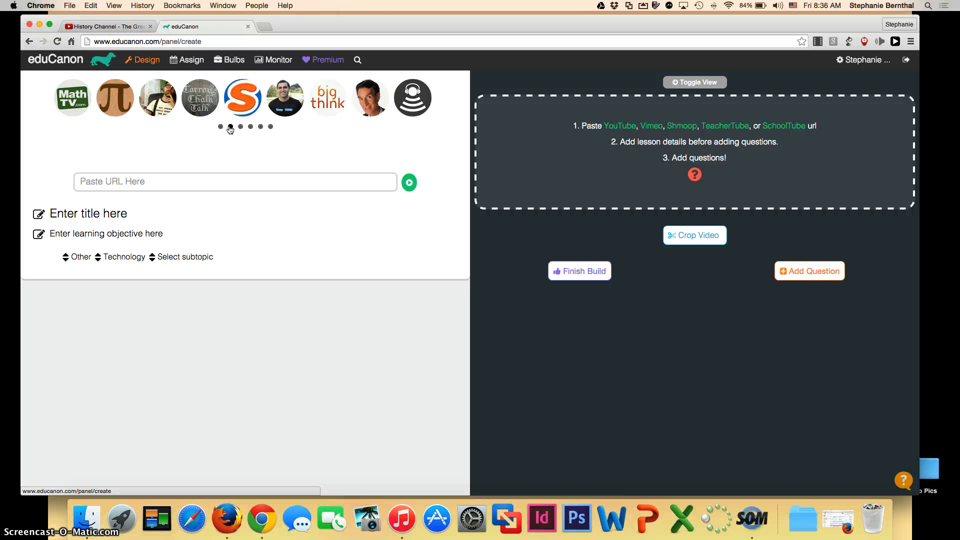
click(366, 108)
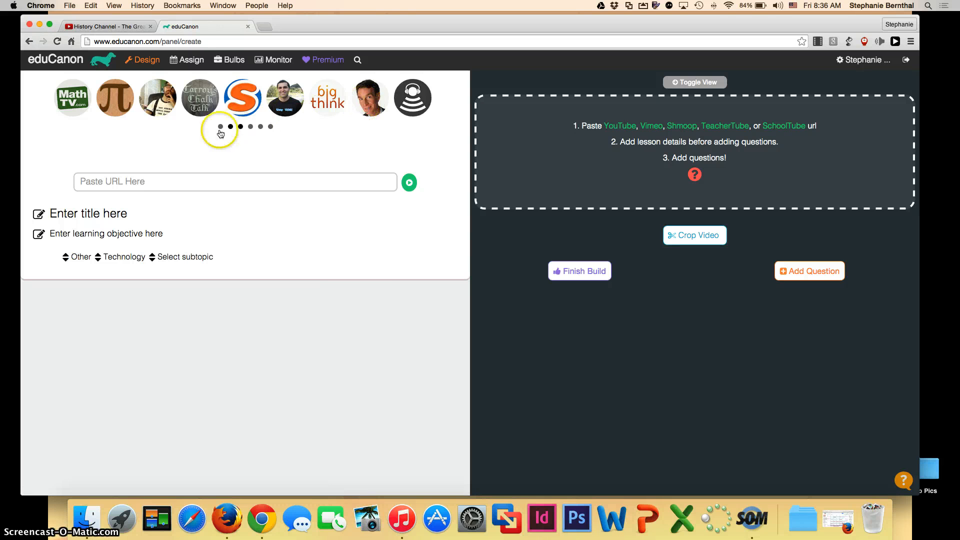
click(241, 127)
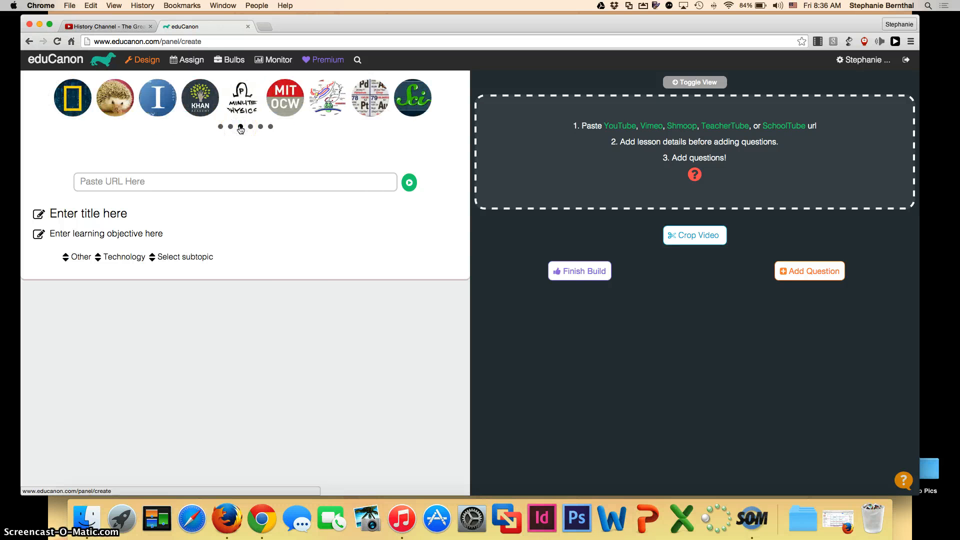
click(251, 127)
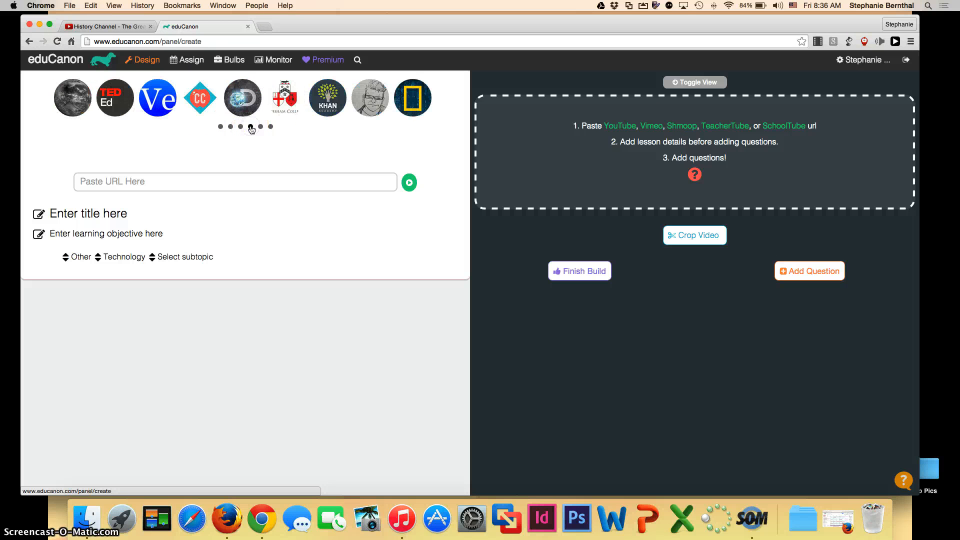
Paste the copied YouTube URL as the lesson's video and title the lesson "The Great Depression".
click(126, 181)
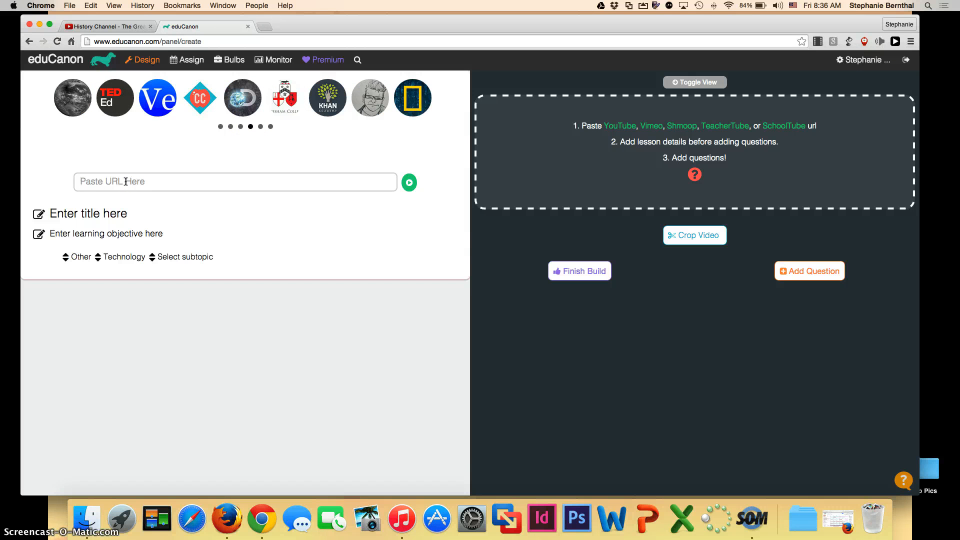
key(super+v)
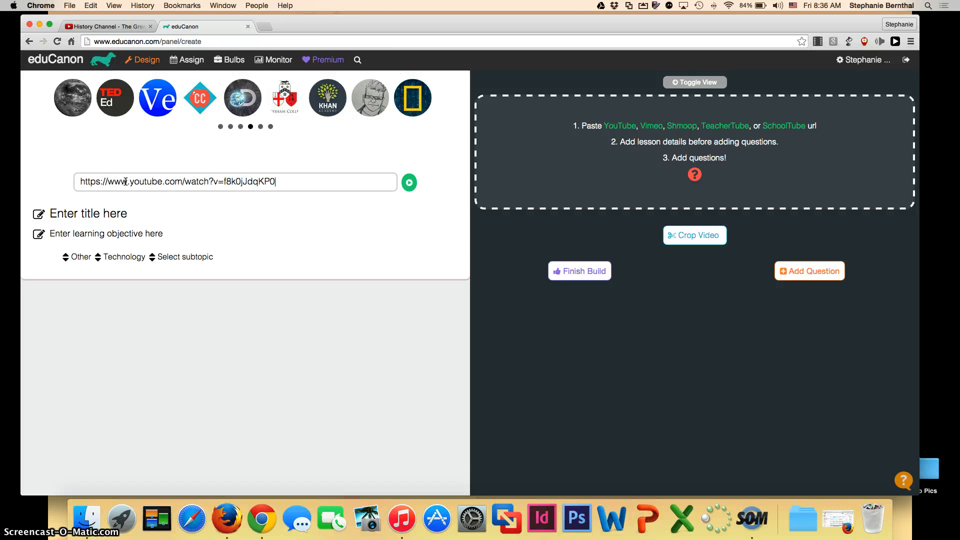
click(83, 212)
text(The Great Depression)
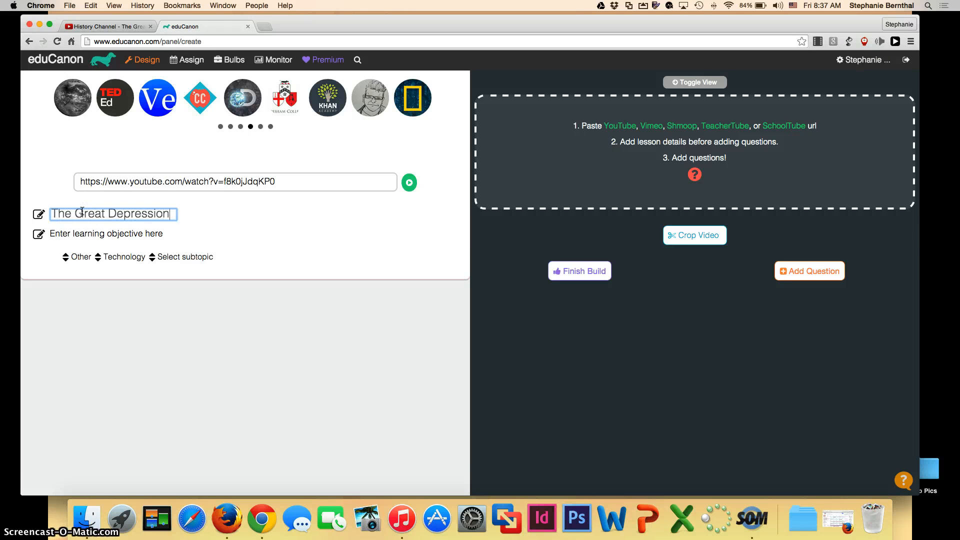
key(Return)
Enter the learning objective "To teach students the history of the Great Depression.".
click(76, 234)
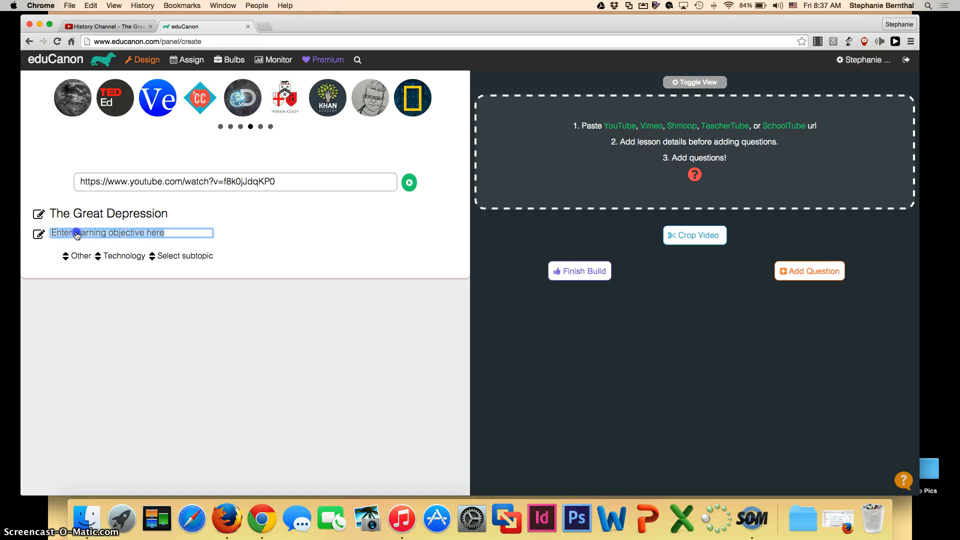
text(To teach students the histor)
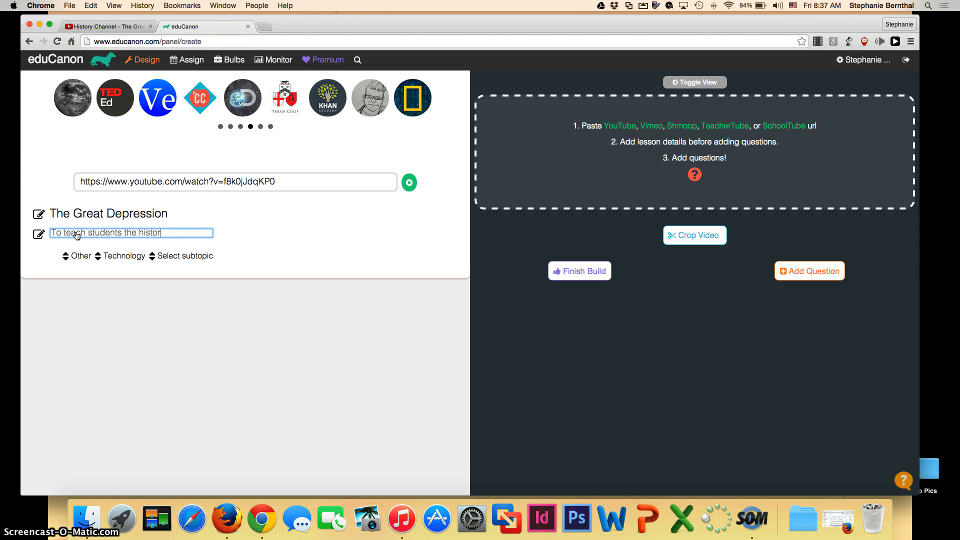
text(y of the Great Depres)
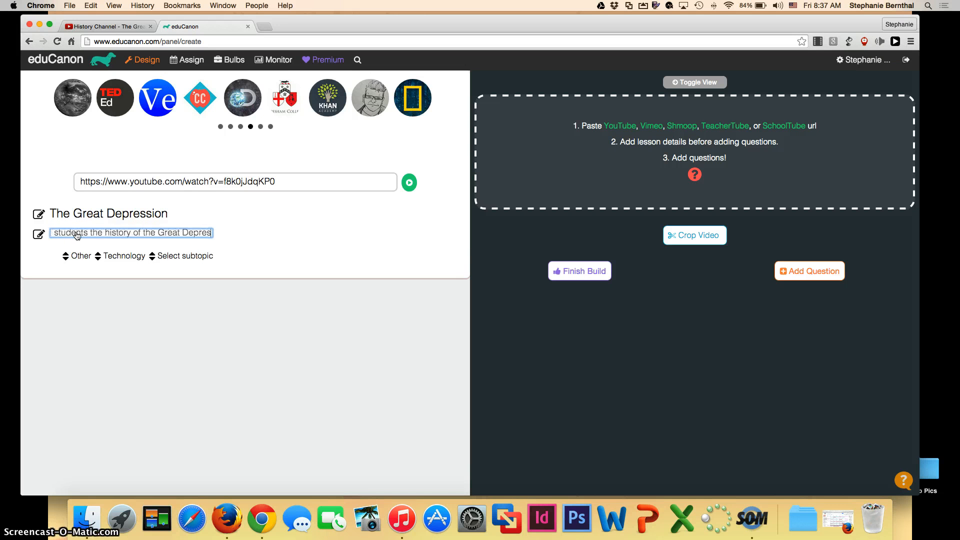
text(sion.)
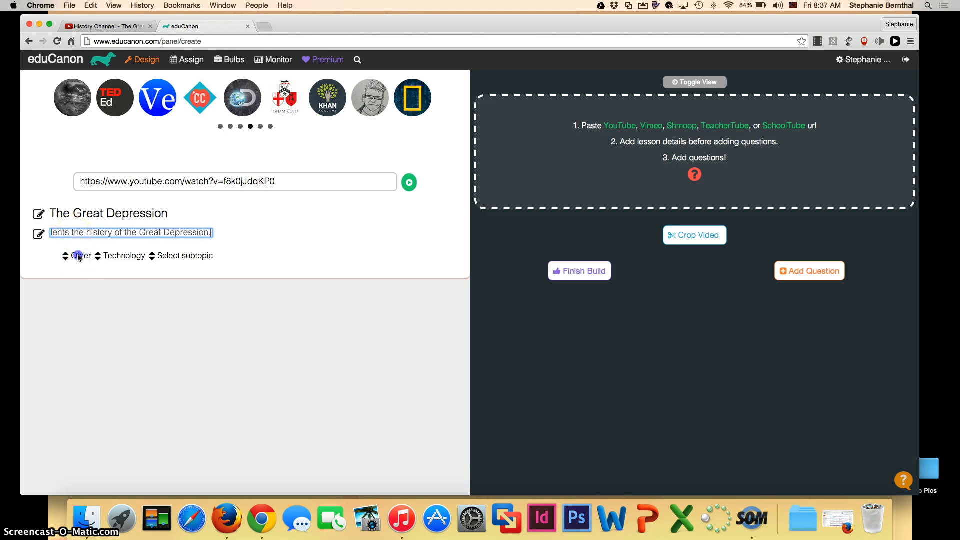
Classify the lesson as grade 9th-12th, topic Social Studies and subtopic U.S. History.
click(78, 257)
click(82, 246)
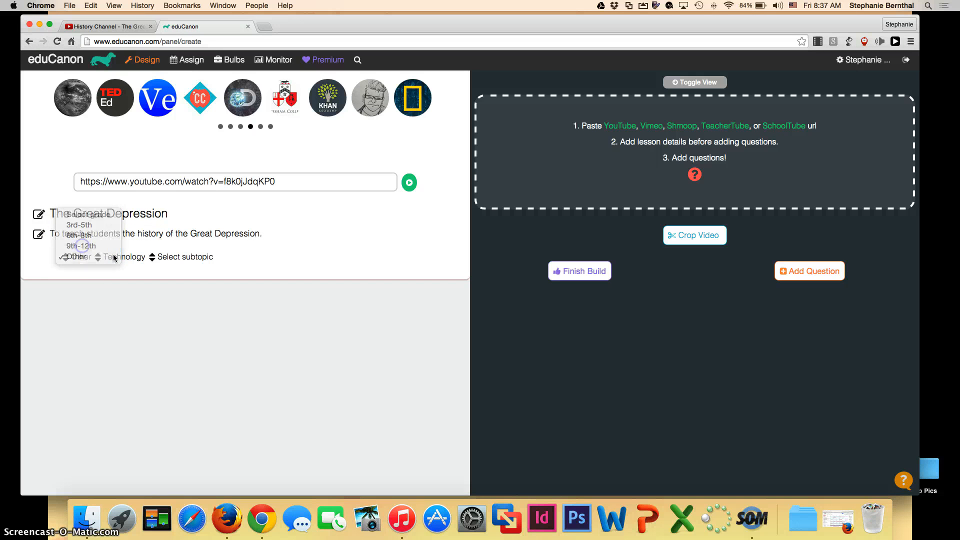
click(131, 259)
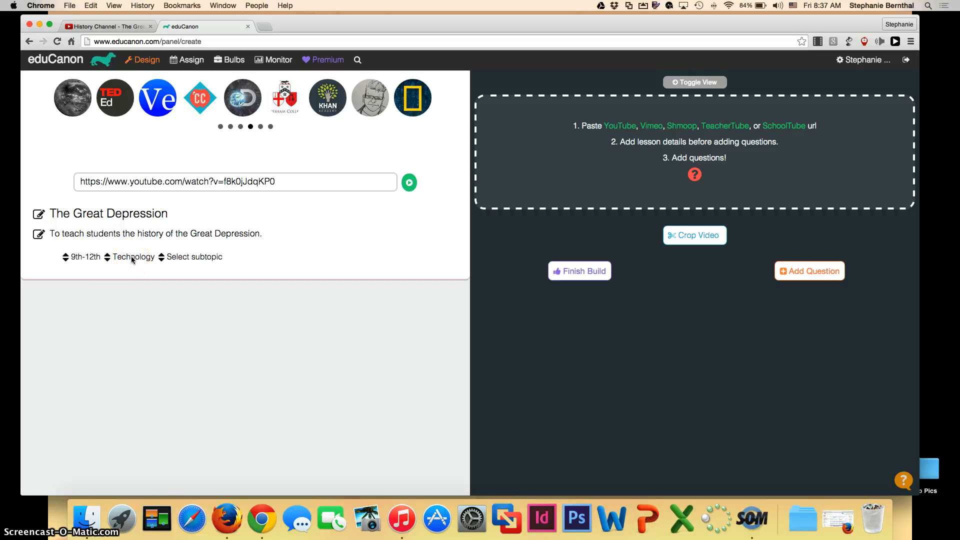
click(132, 259)
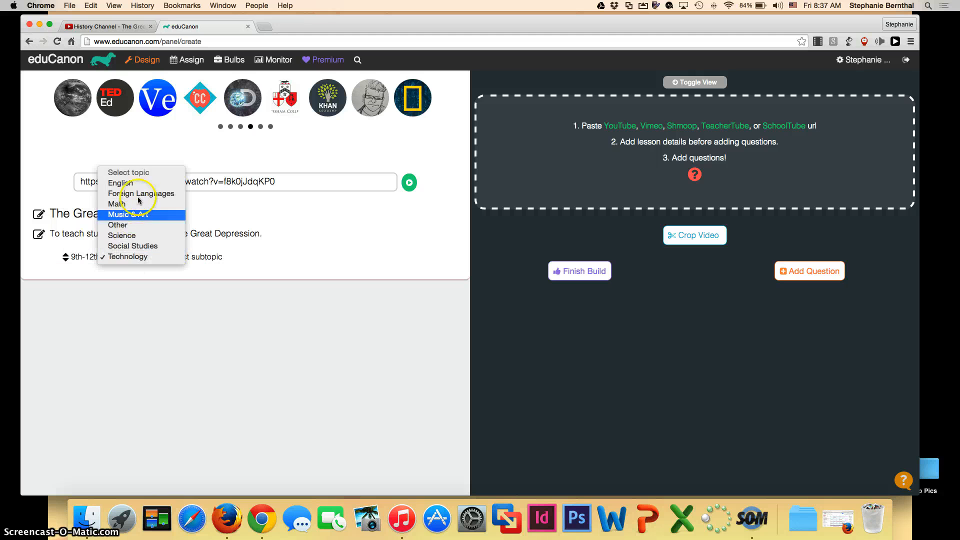
click(140, 237)
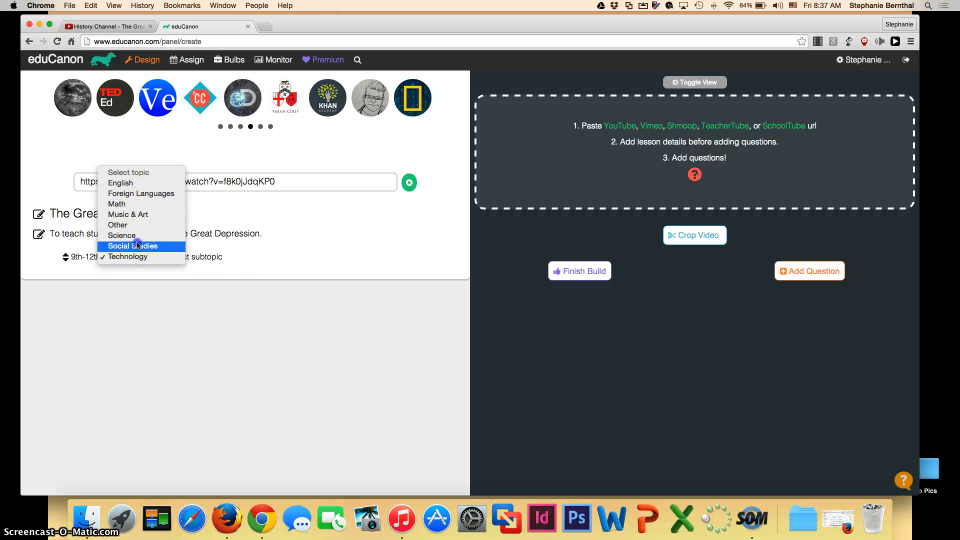
click(133, 246)
click(200, 258)
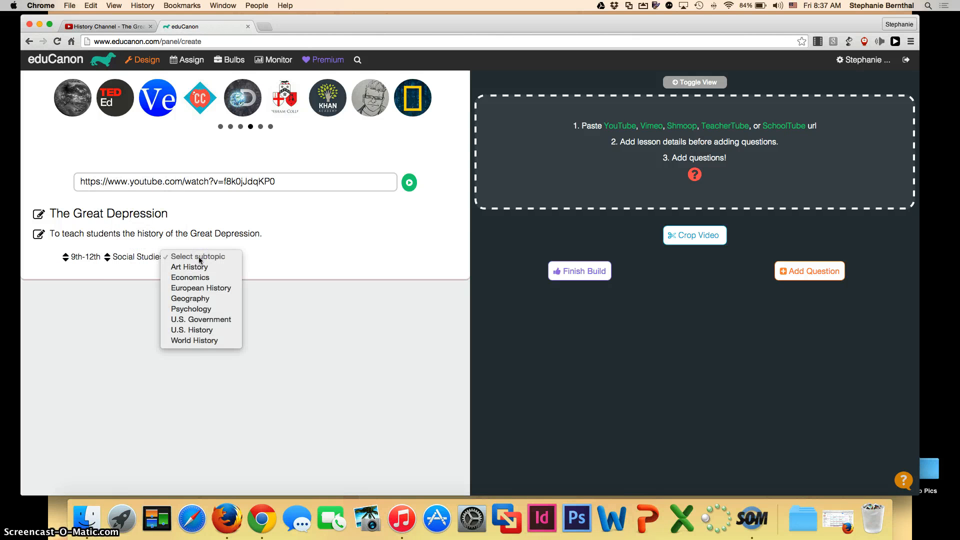
click(198, 330)
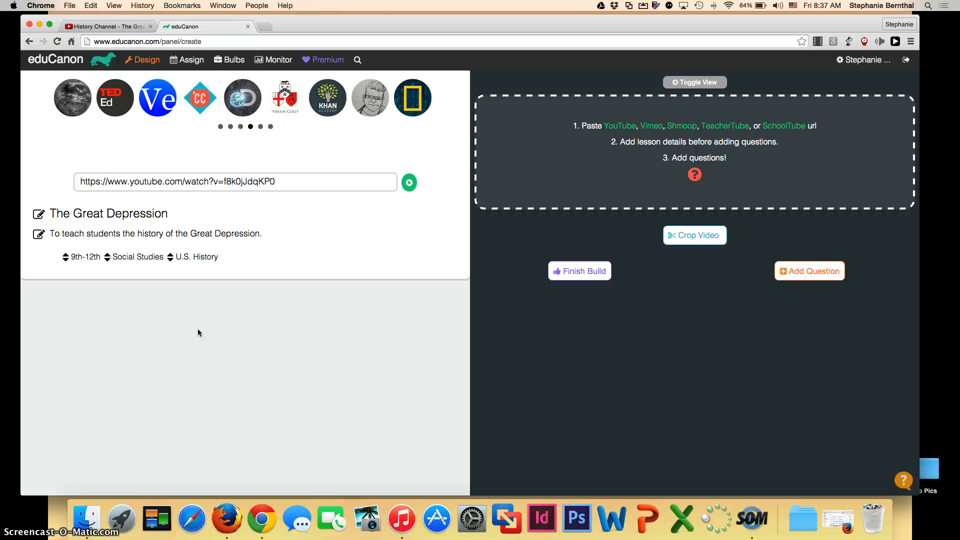
Load the linked video and start a new question with playback paused at 00:05.
click(410, 184)
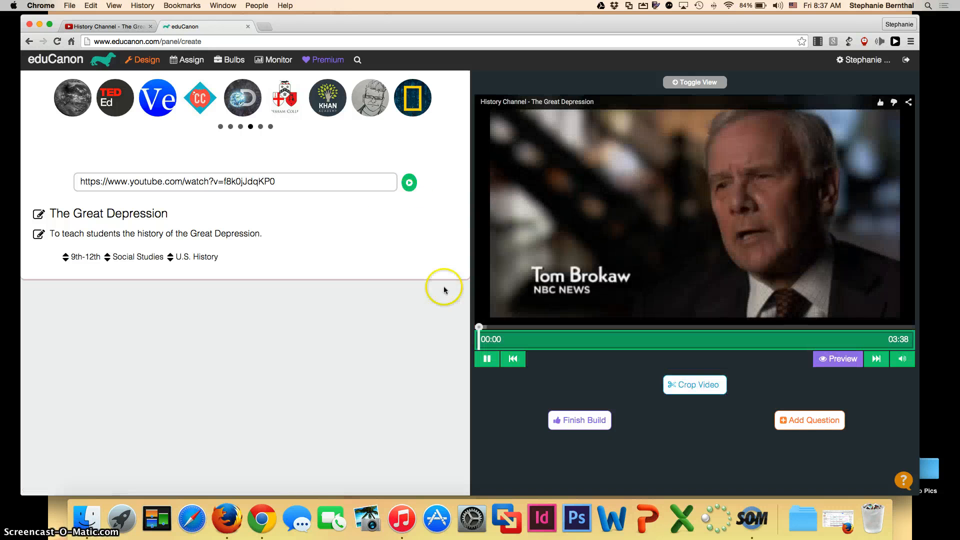
click(488, 361)
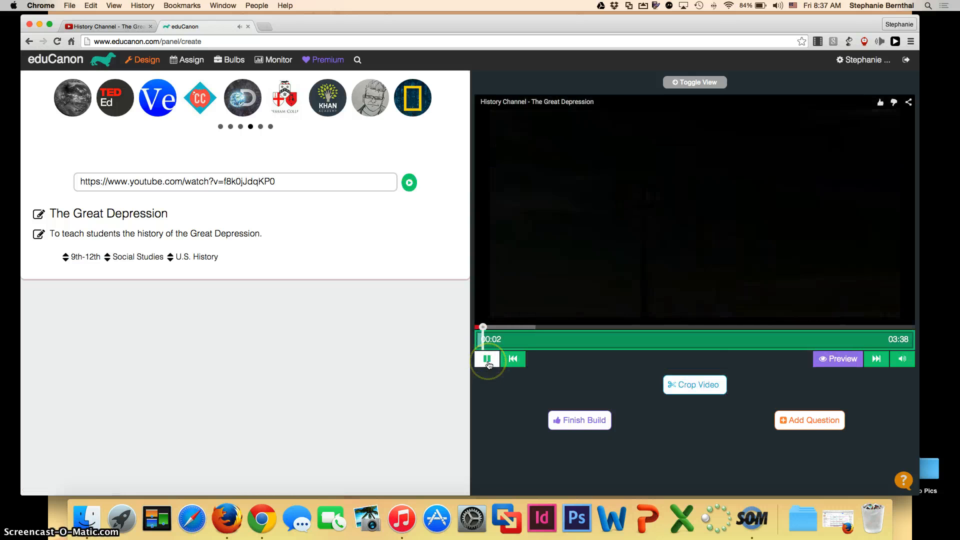
click(488, 361)
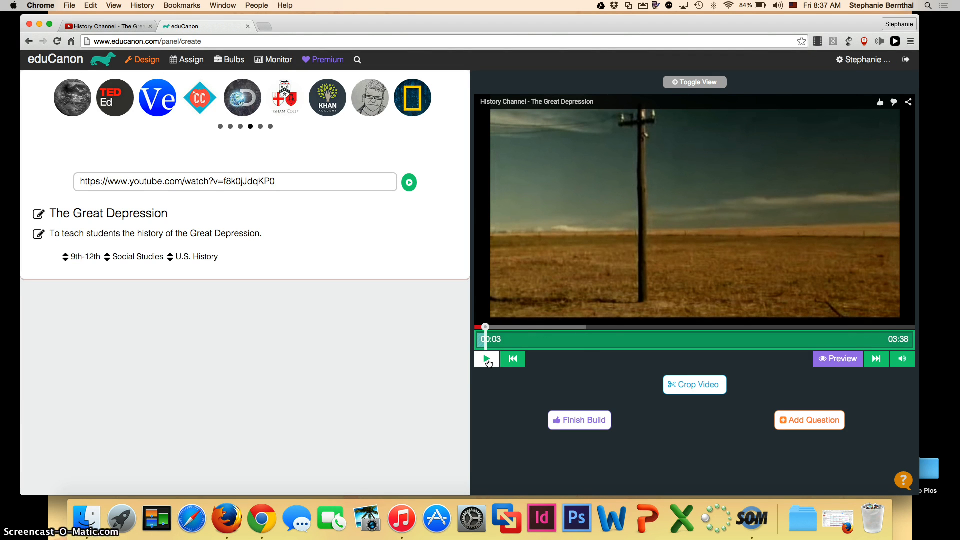
click(488, 360)
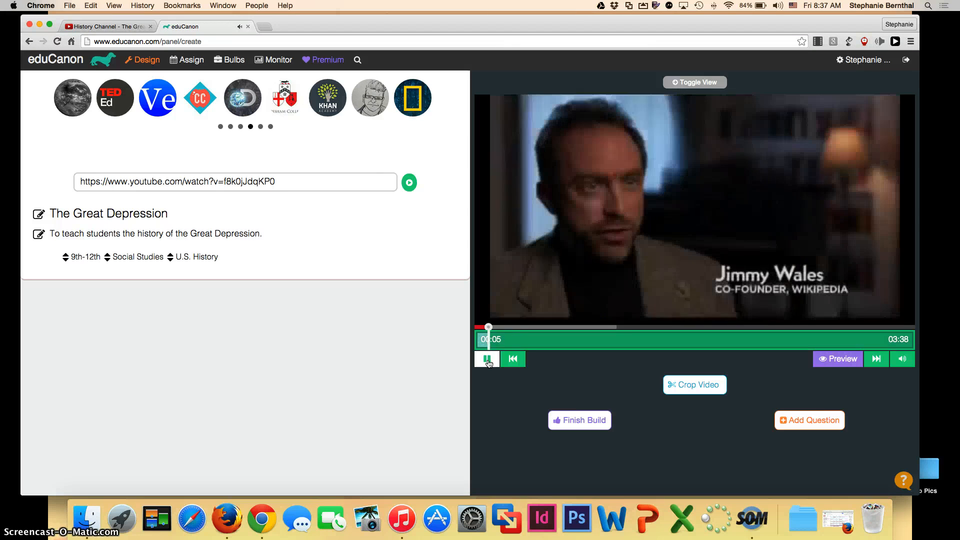
click(488, 360)
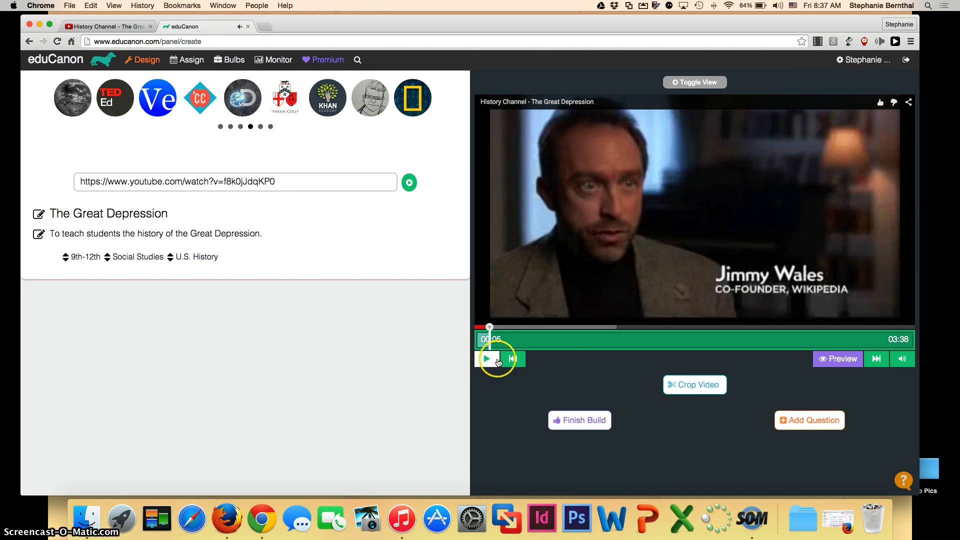
click(804, 427)
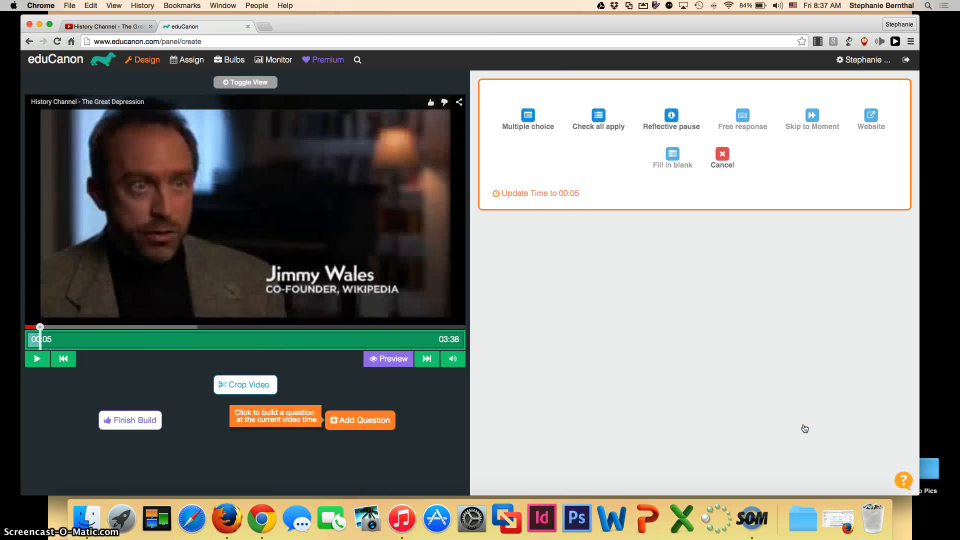
Examine the available question types and the premium pricing page, closing the pricing page when done.
click(743, 117)
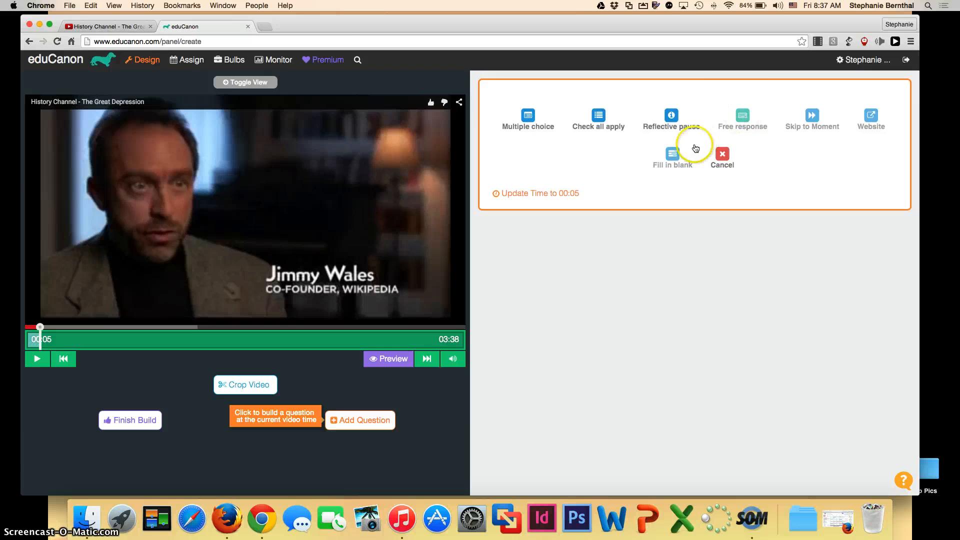
click(671, 156)
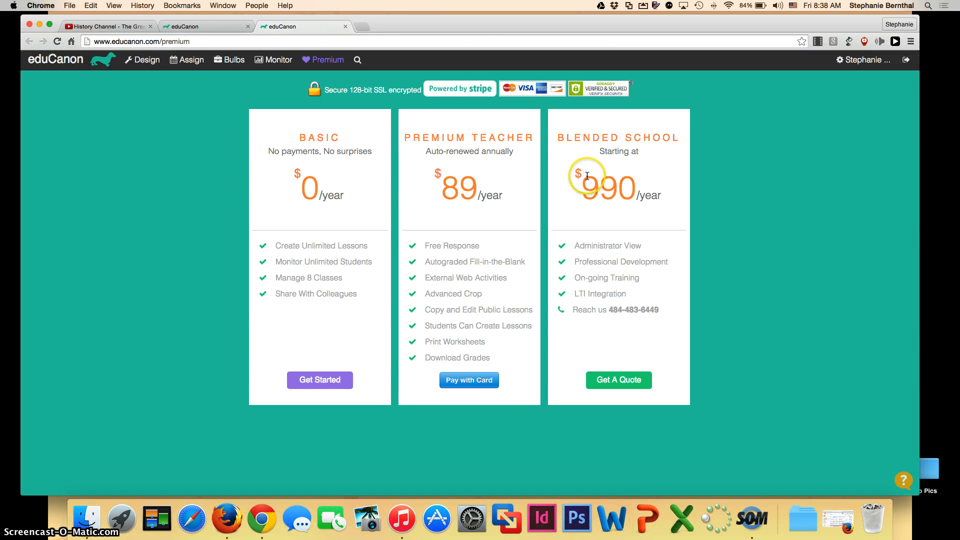
click(345, 27)
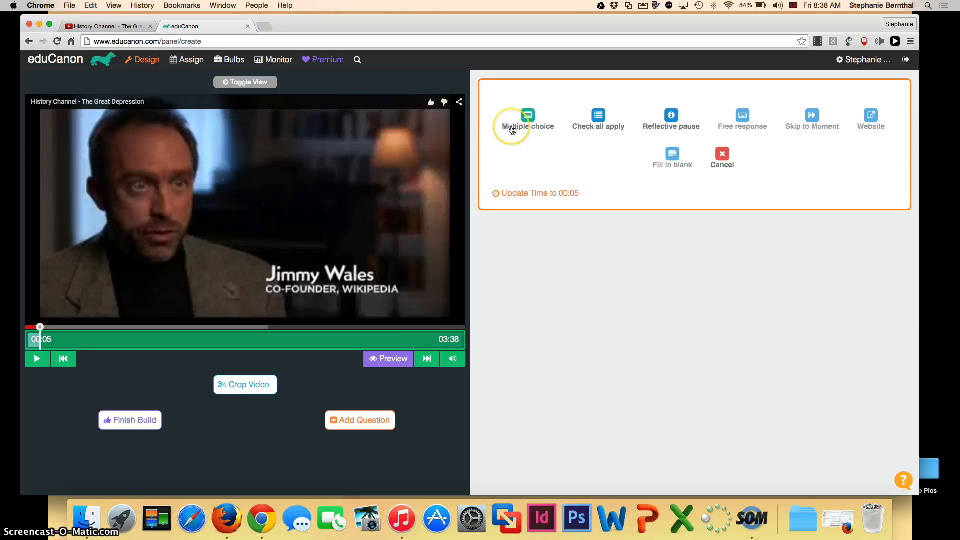
click(579, 130)
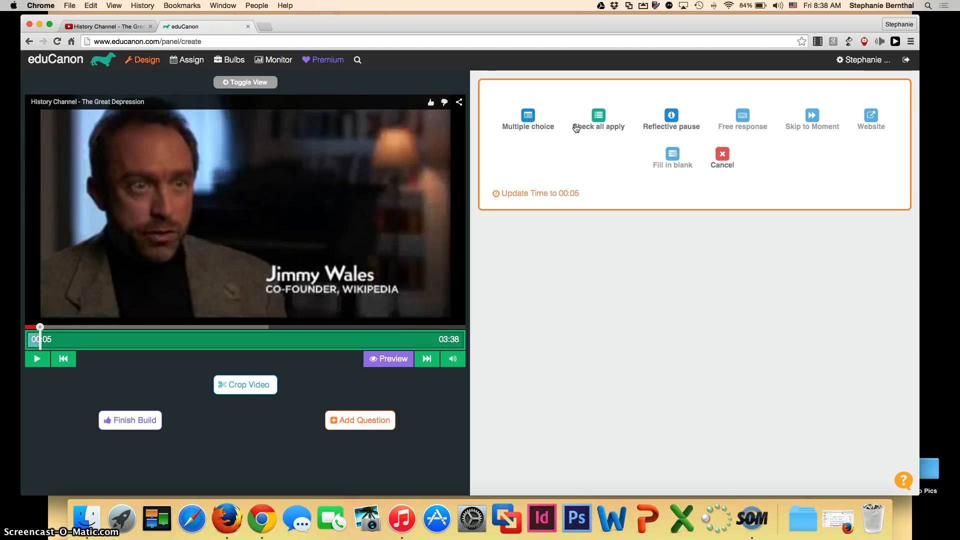
Create a multiple choice question with the text "When was the Great Depression?".
click(530, 116)
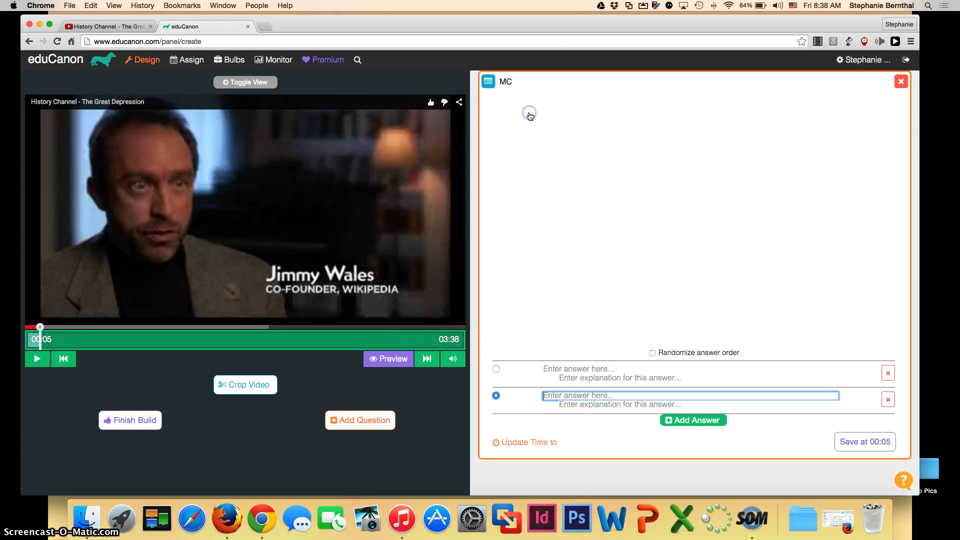
click(527, 150)
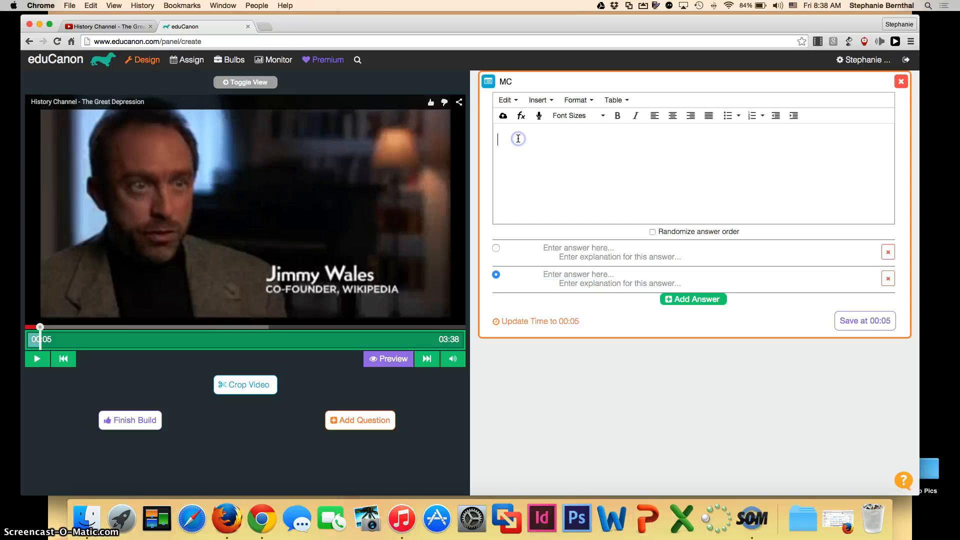
text(When was)
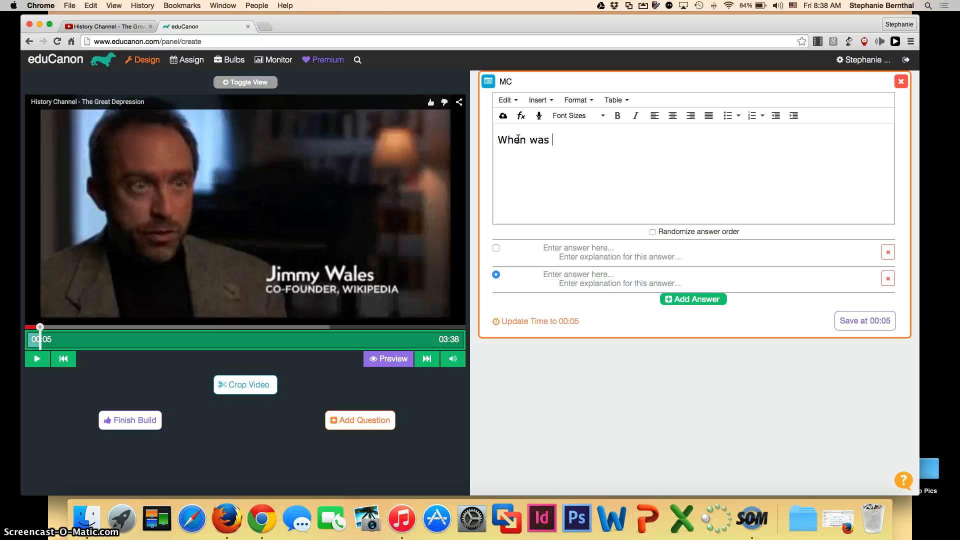
text( the Great Depression?)
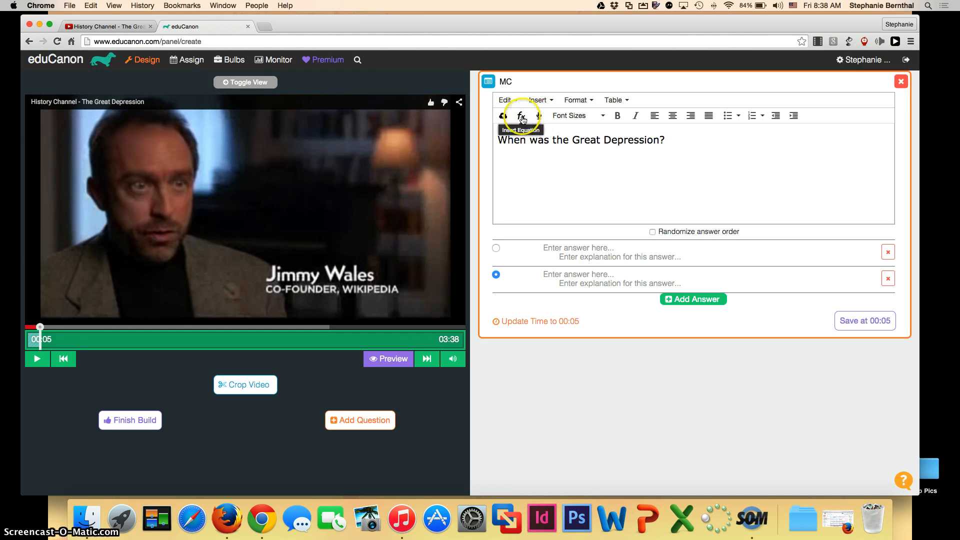
click(519, 119)
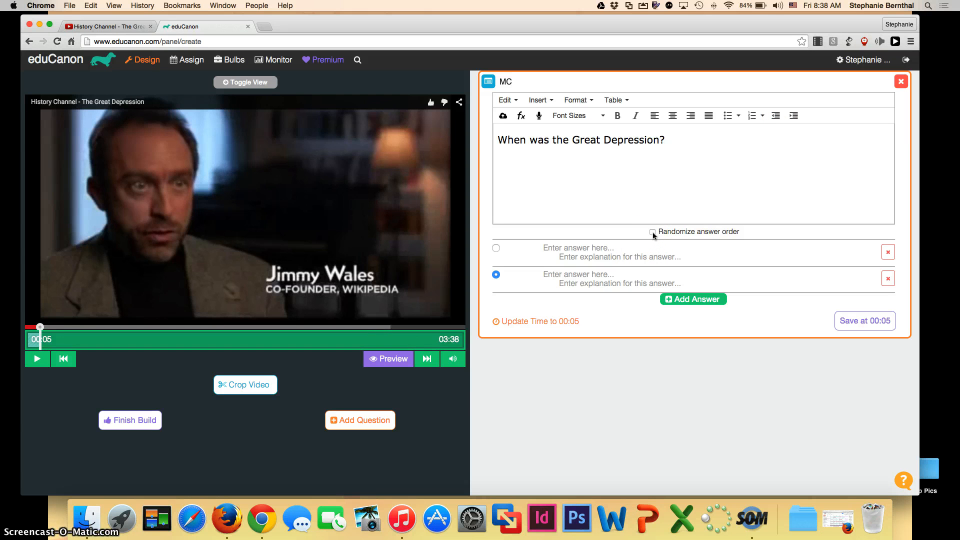
Enter the answer choices 1950s, 1960s, 1920s and 1930s, and mark 1930s as the correct answer.
click(619, 247)
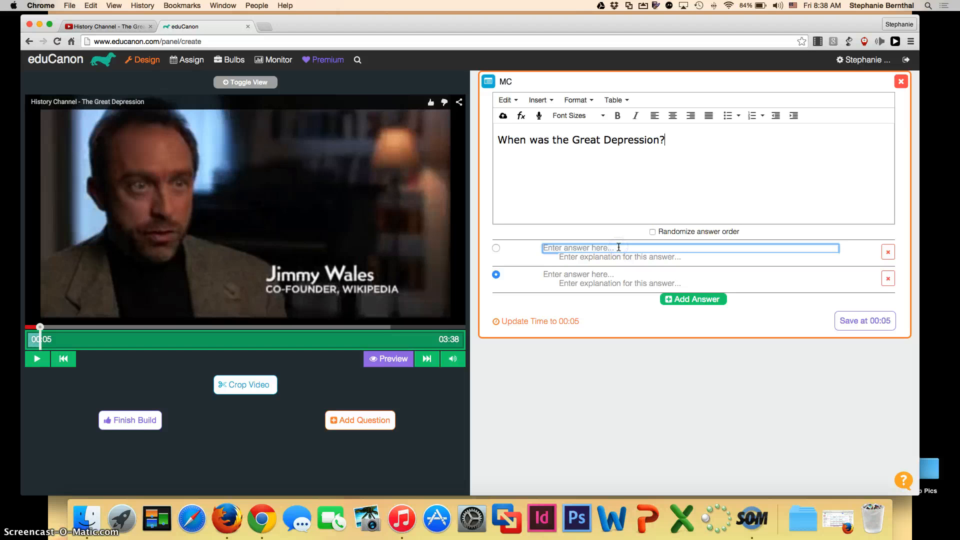
text(1950s)
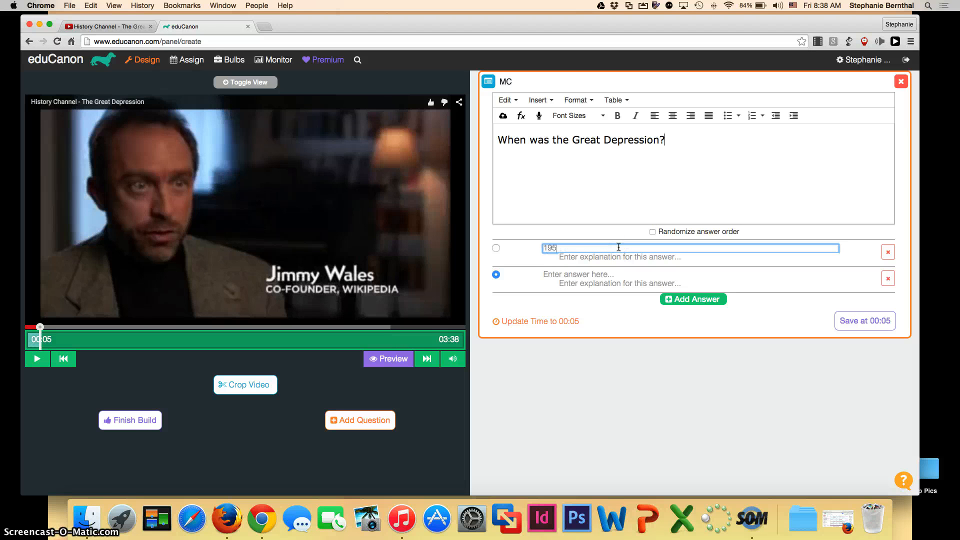
click(591, 274)
text(1960s)
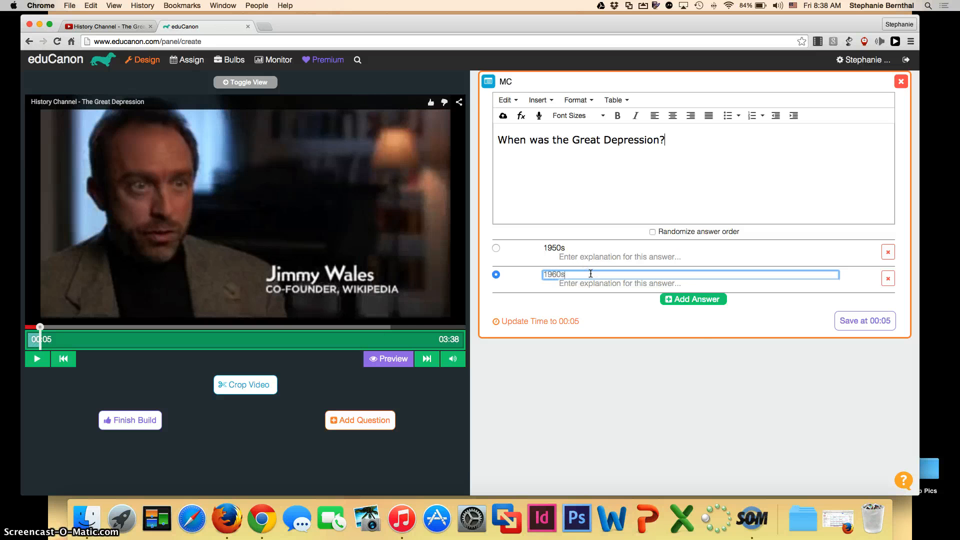
click(693, 299)
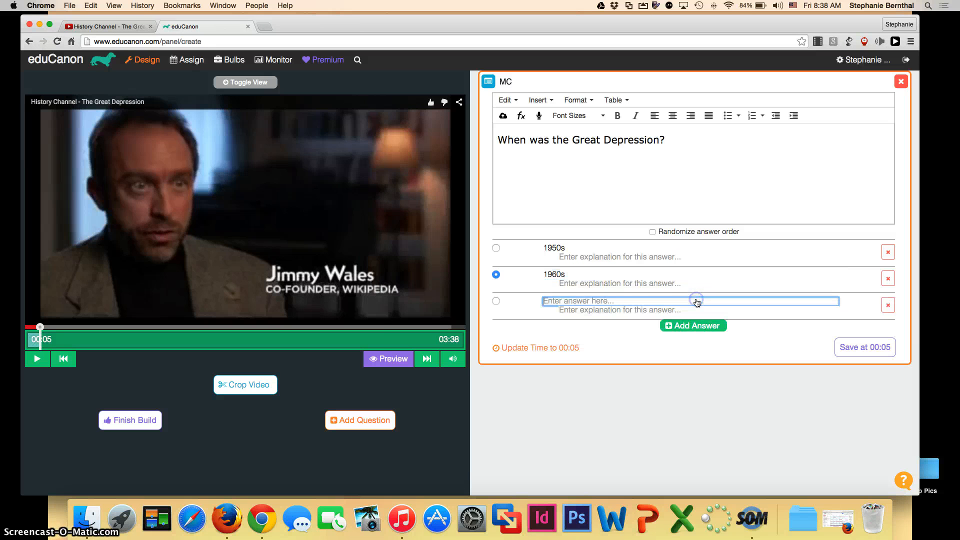
text(1920s)
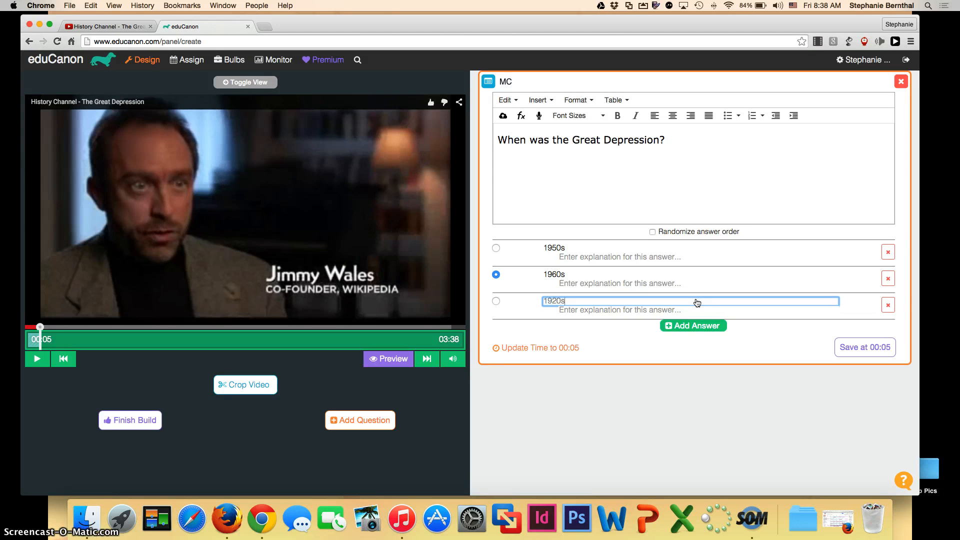
click(693, 326)
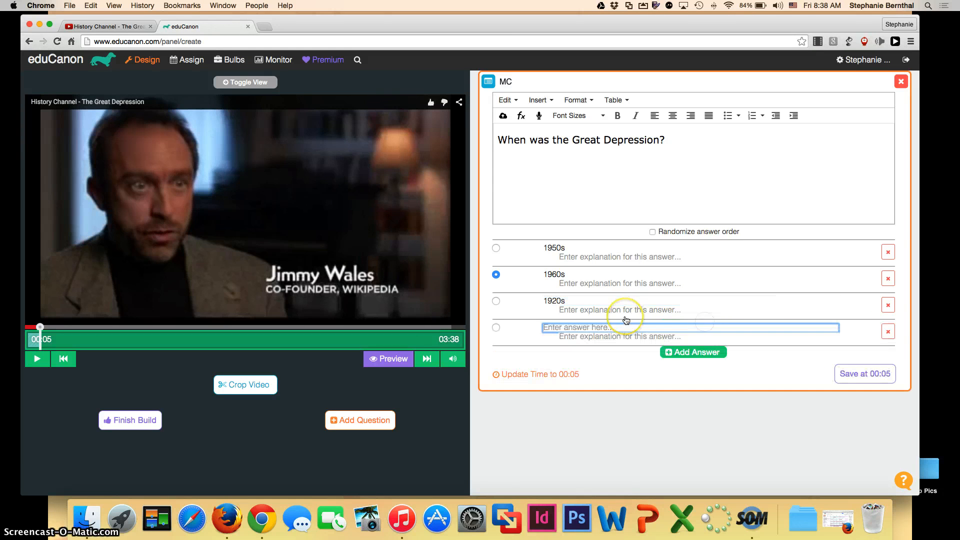
text(1930)
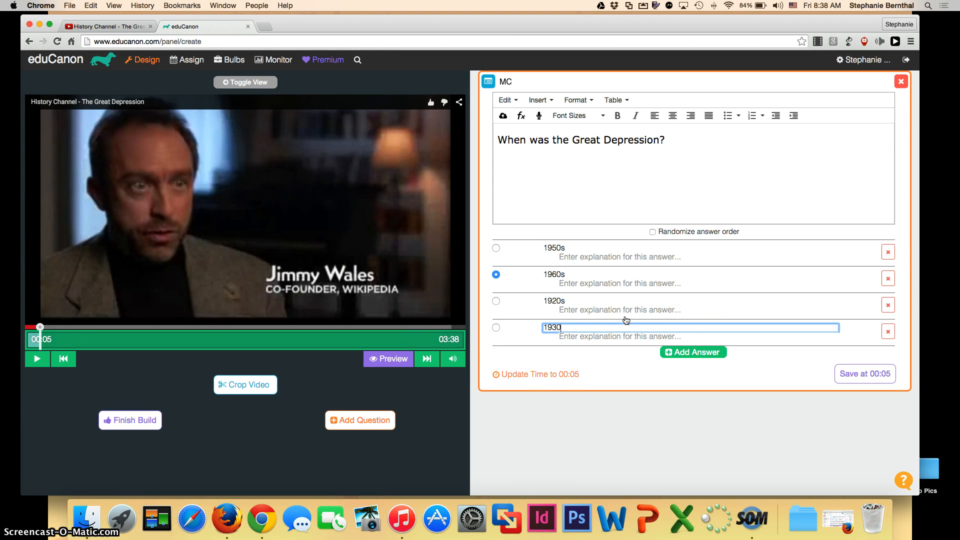
text(s)
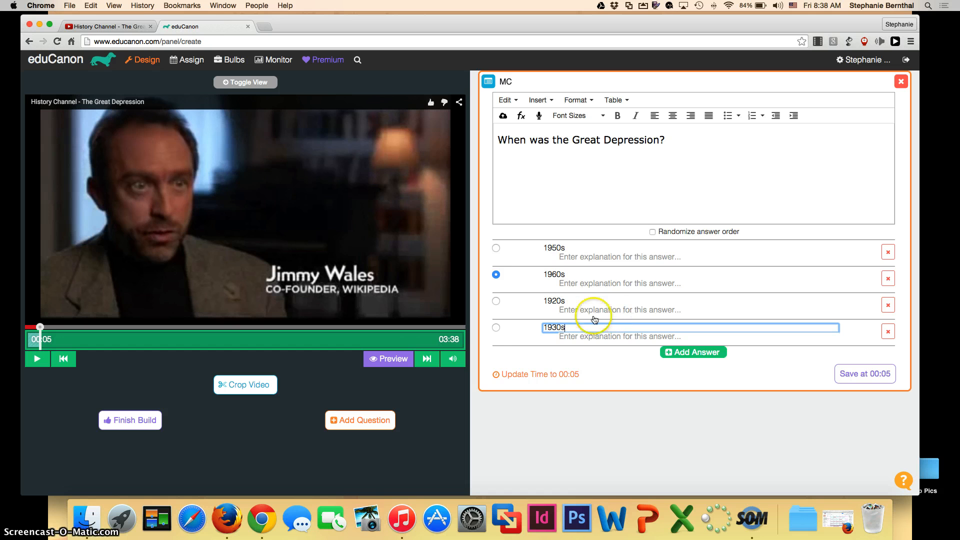
click(496, 328)
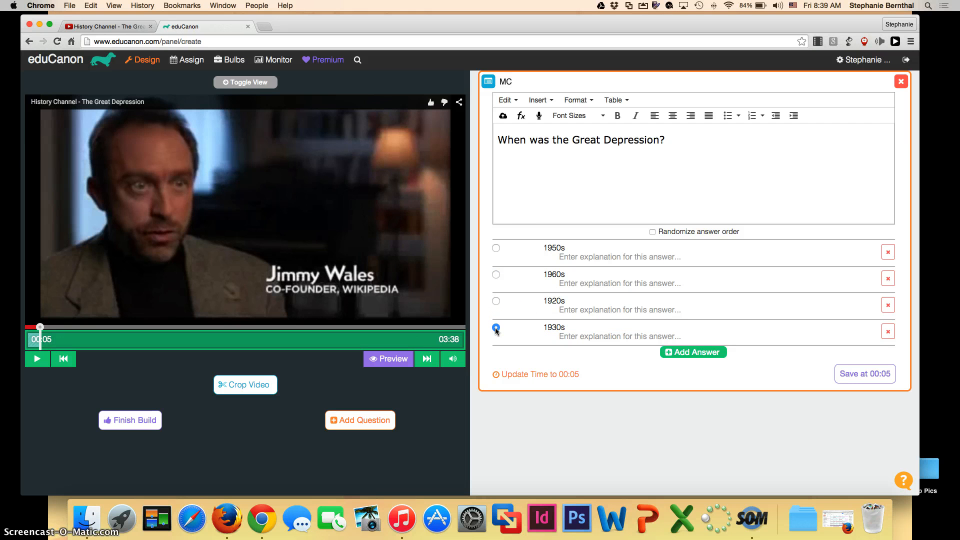
click(518, 323)
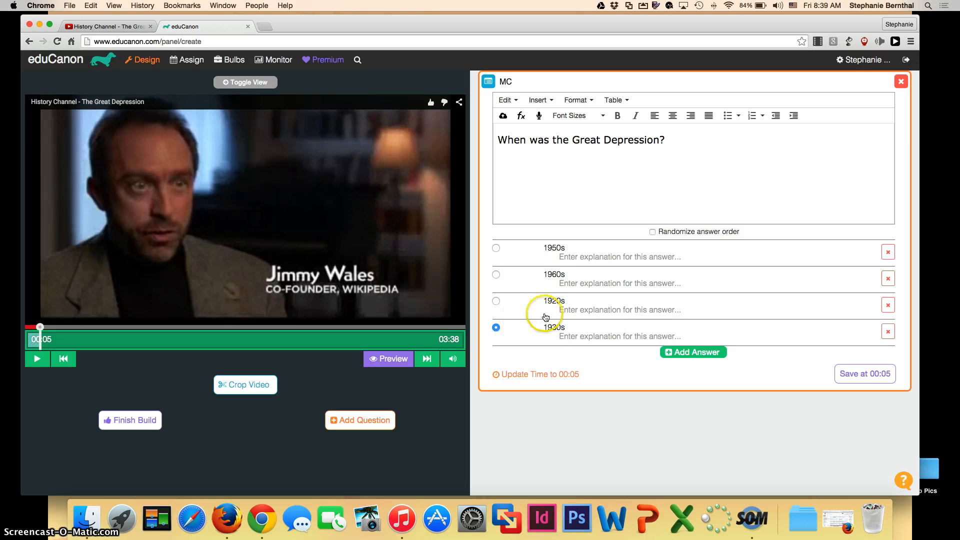
Give the 1950s, 1960s and 1920s answers the explanation "Sorry, but the correct choice was the 1930s.".
click(571, 257)
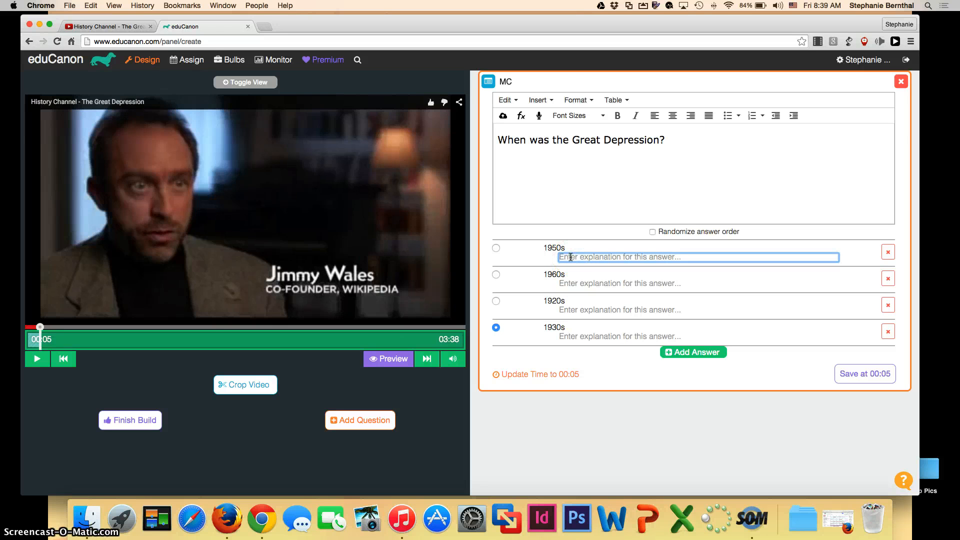
text(Sorry, but the correct choi)
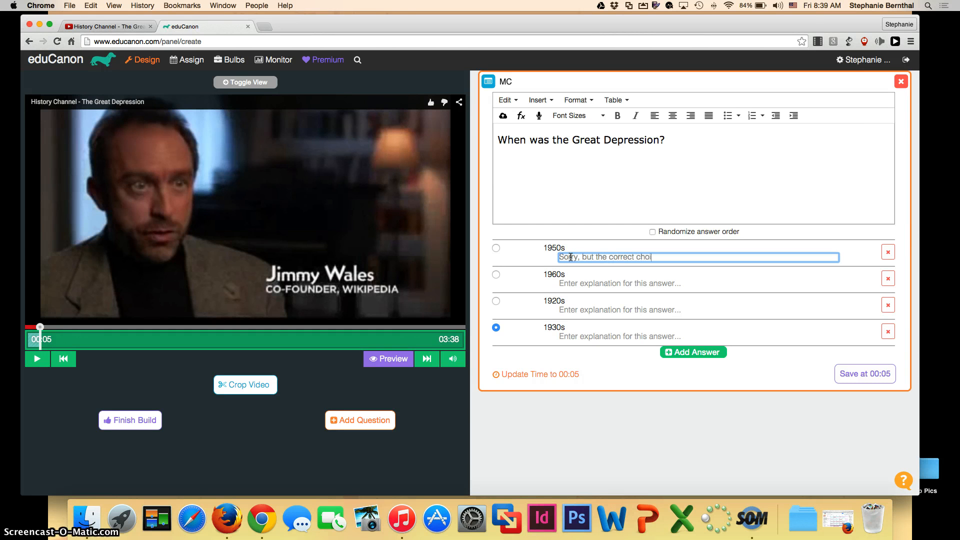
text(ce was the 1930s.)
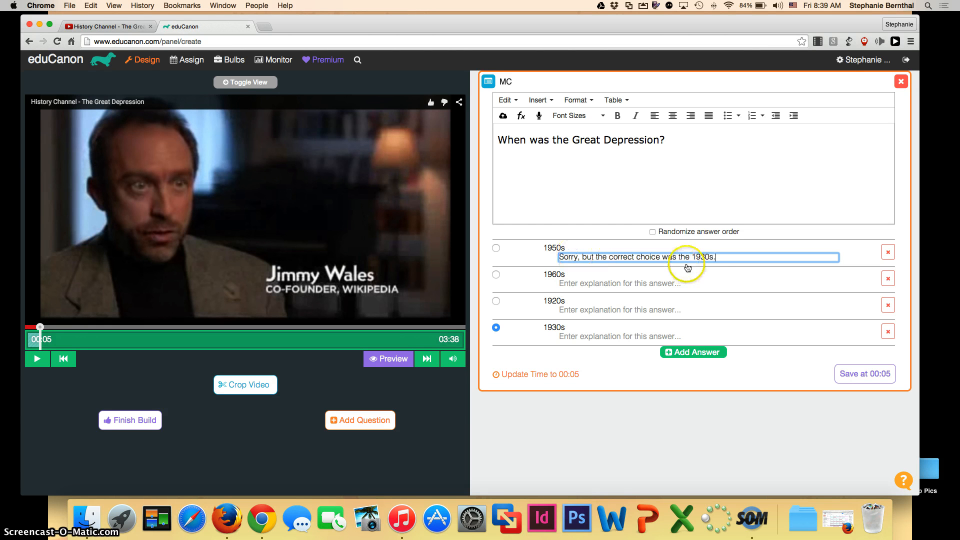
drag(722, 257, 552, 260)
key(super+c)
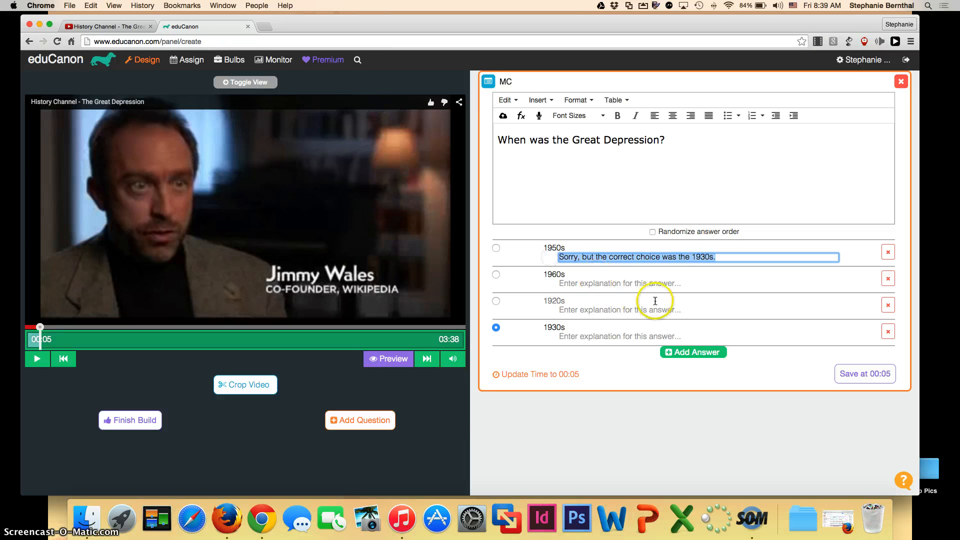
click(669, 284)
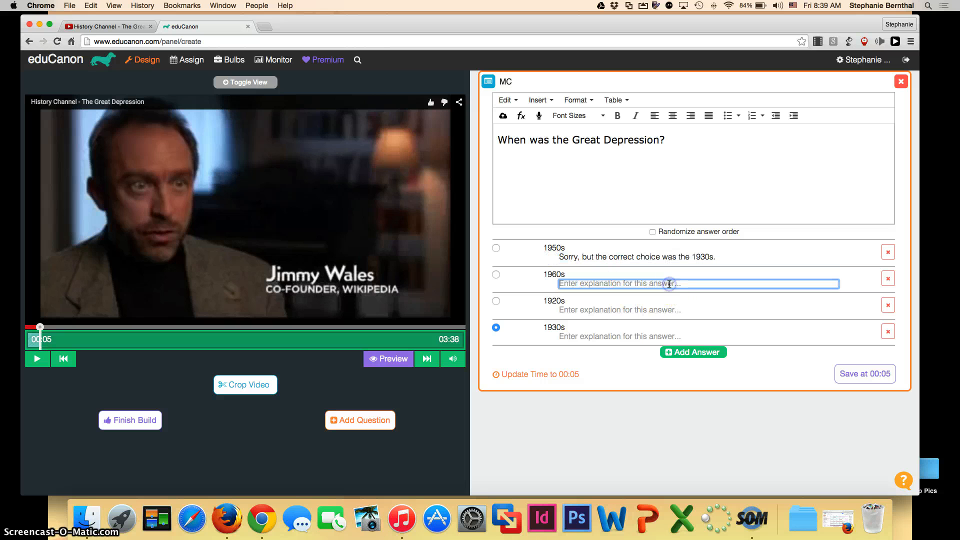
key(super+v)
click(623, 311)
key(super+v)
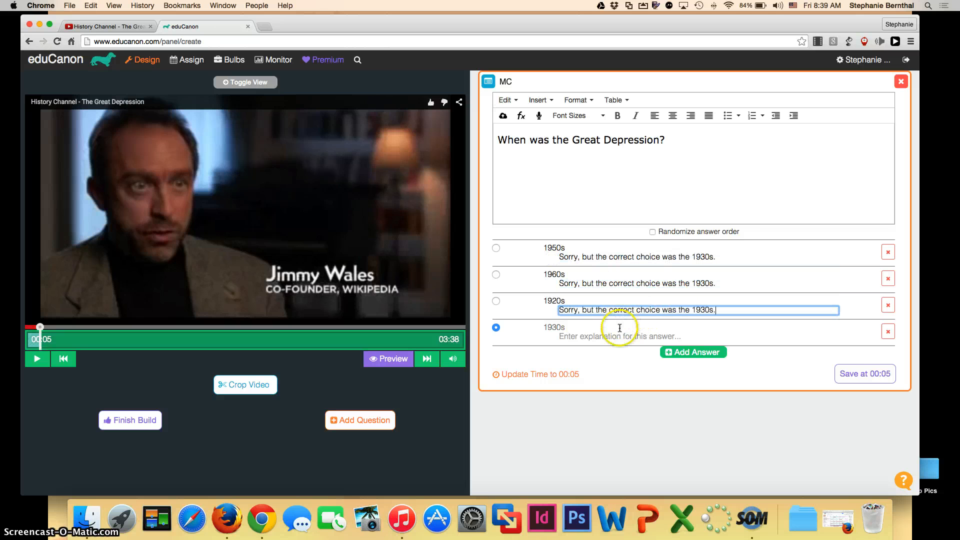
Give the 1930s answer the explanation "Great job! You got it!" and save the question at 00:05.
click(604, 336)
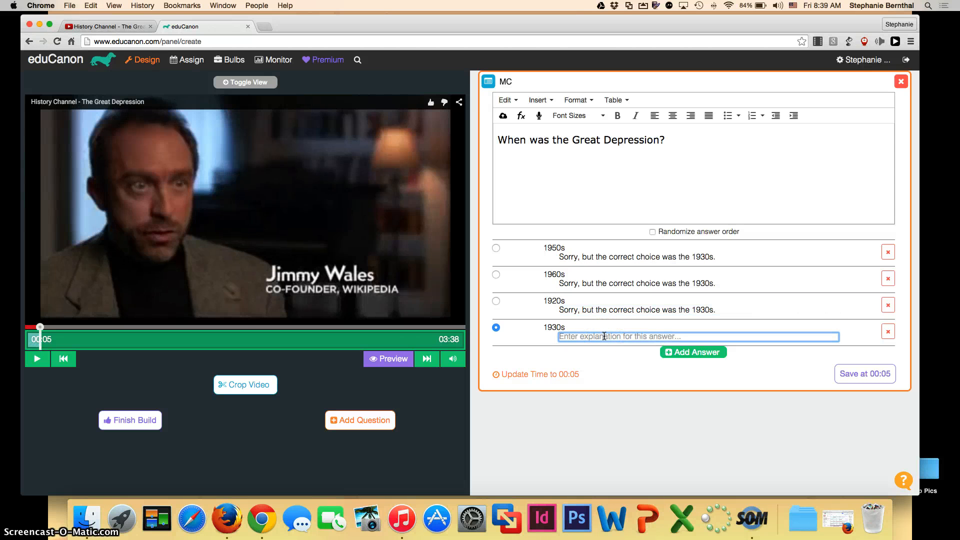
text(Great job!  You got it!)
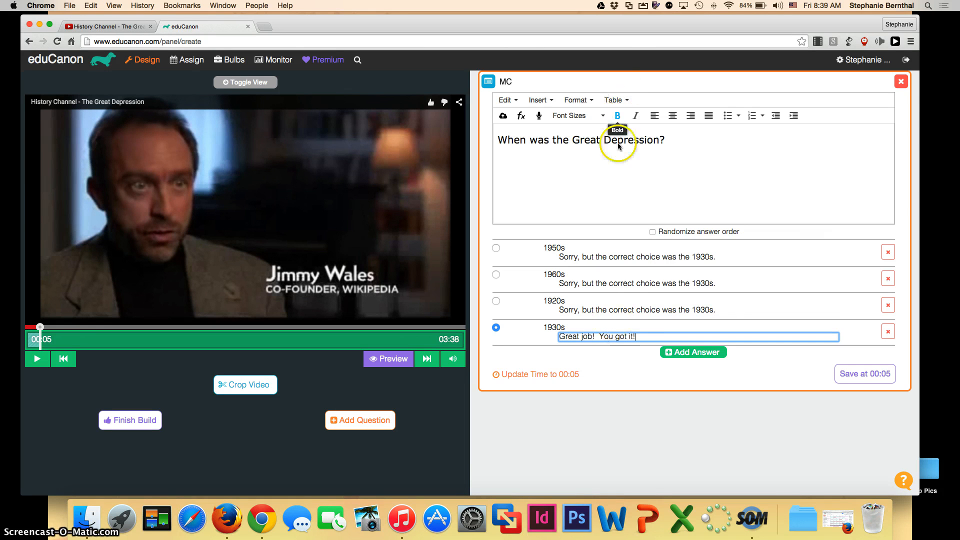
click(850, 379)
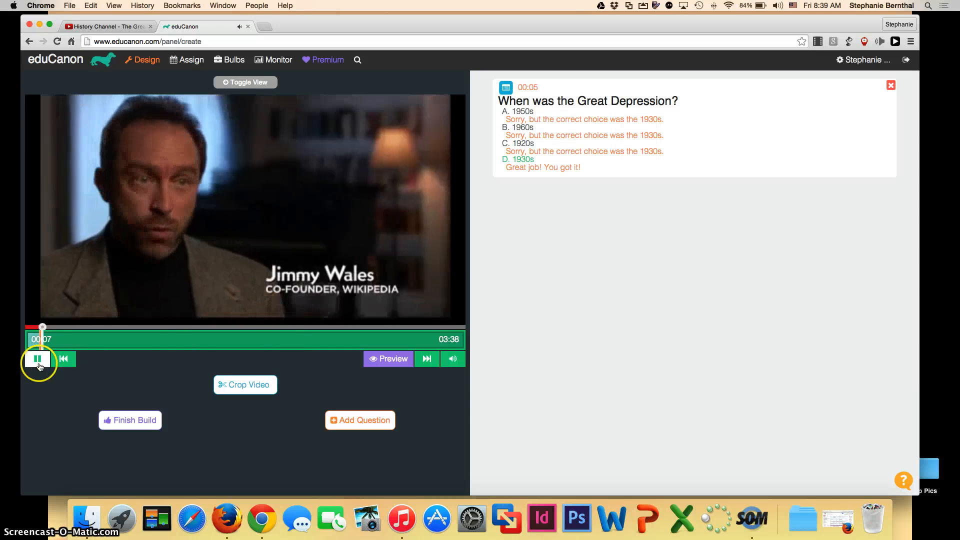
Reopen the saved Great Depression question for editing, save it again at 00:05, and play the video briefly, pausing at 00:09.
click(37, 359)
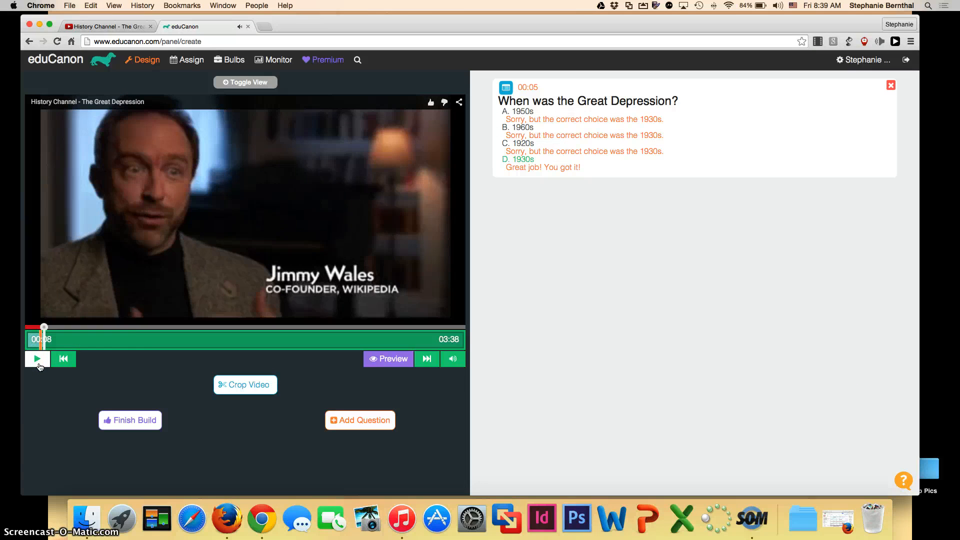
click(698, 133)
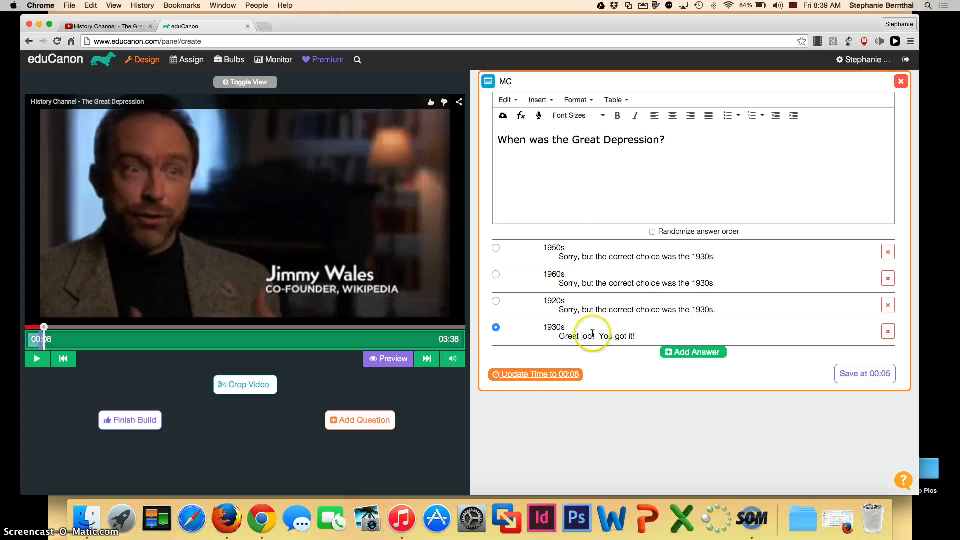
click(901, 81)
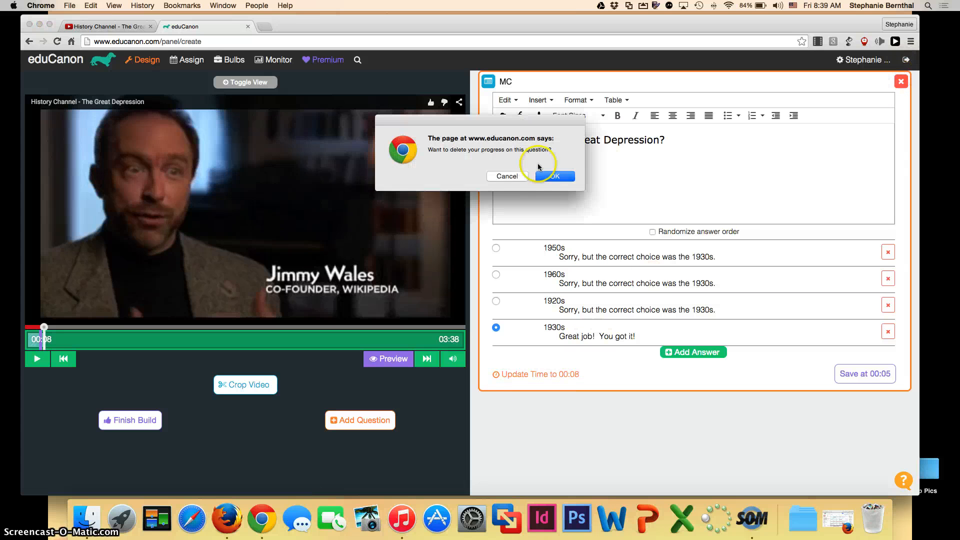
click(507, 176)
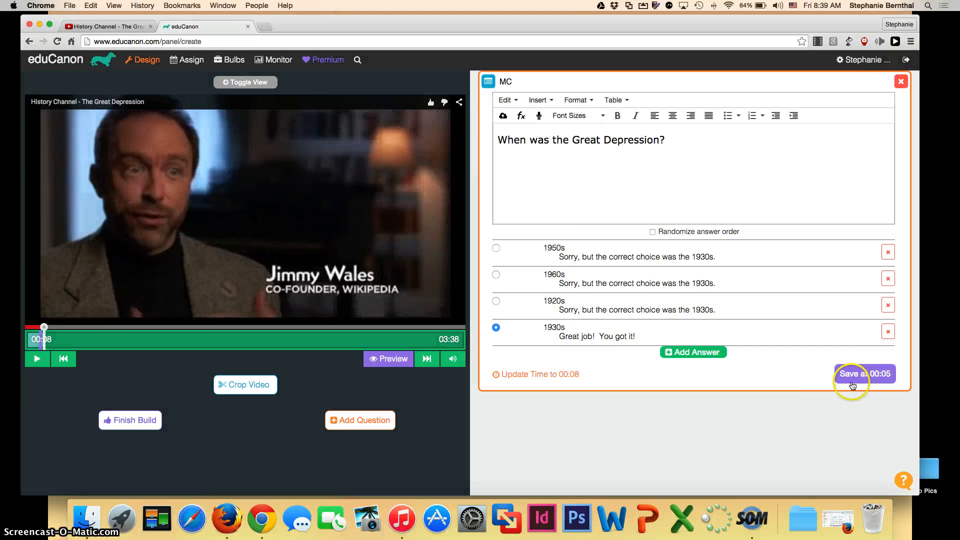
click(853, 382)
click(40, 360)
click(33, 358)
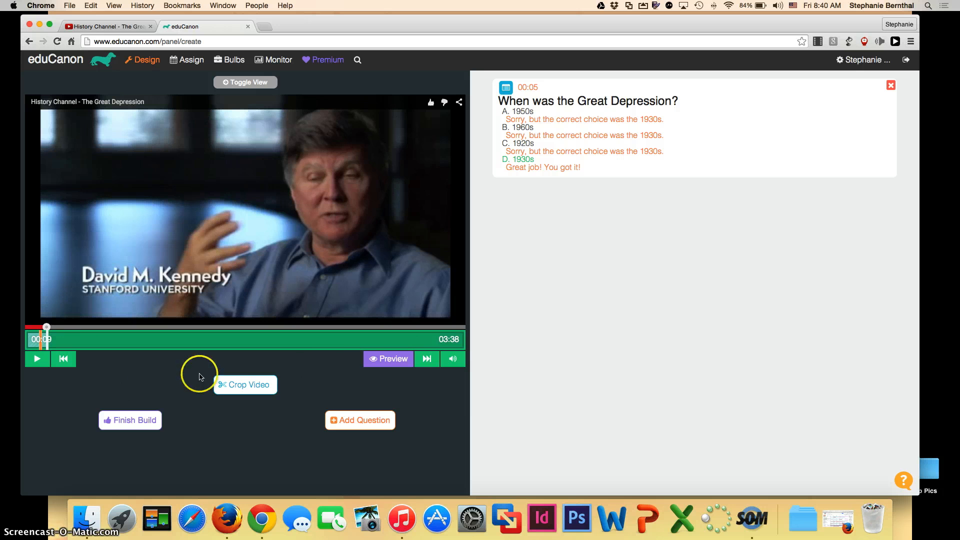
Preview the lesson as a student, submit 1930s as the answer, continue the video, and close the preview.
click(392, 360)
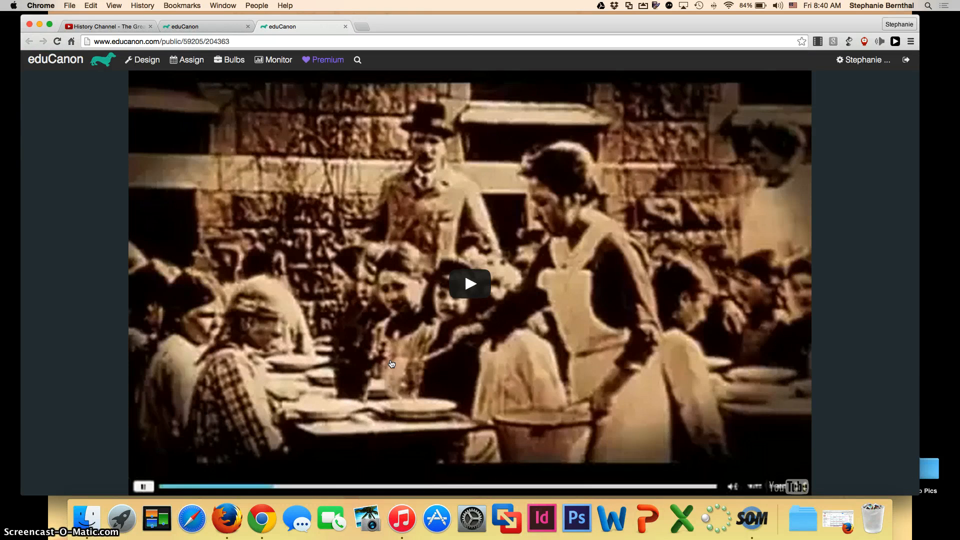
click(470, 285)
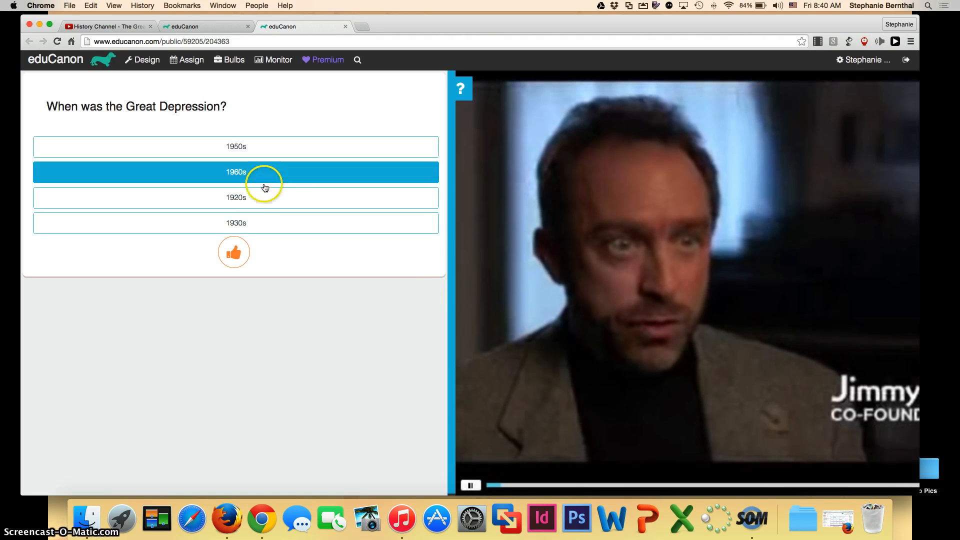
click(261, 225)
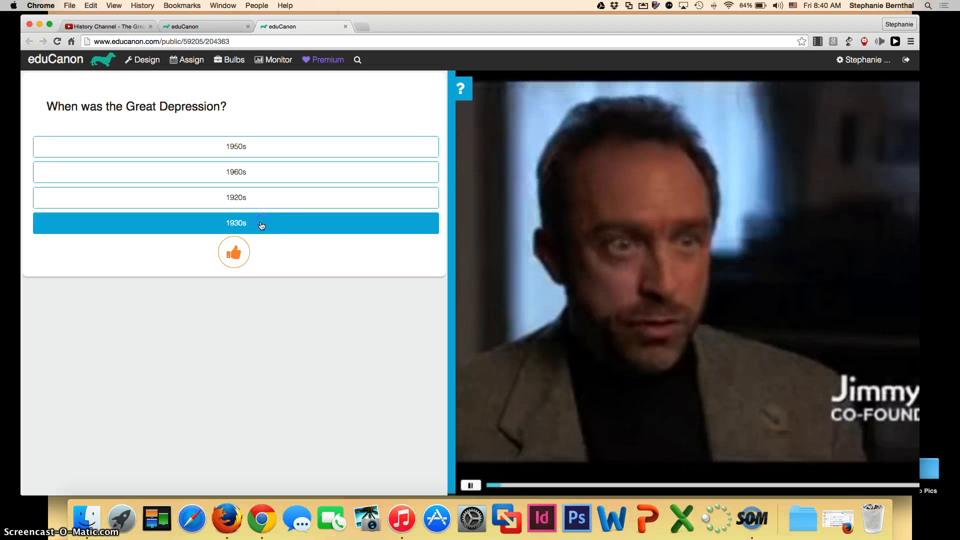
click(233, 254)
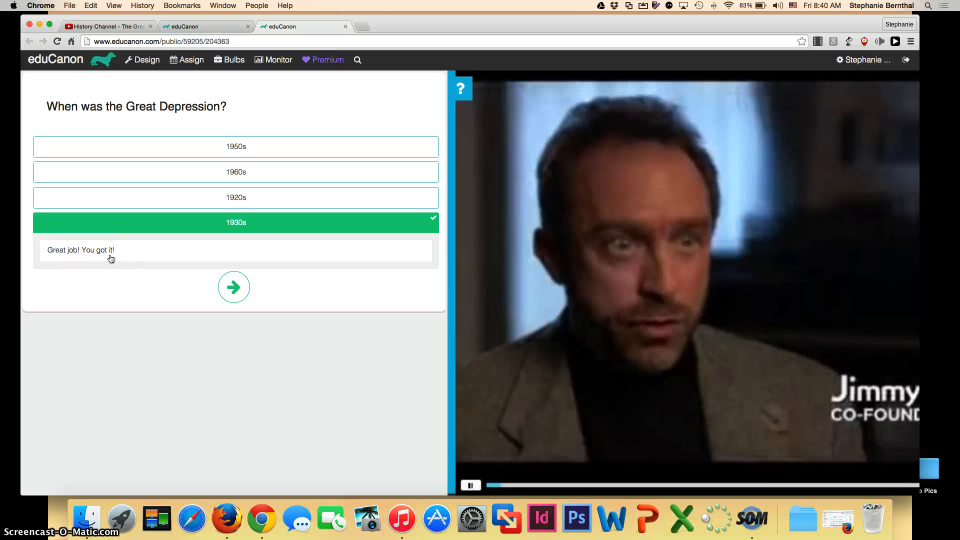
click(235, 289)
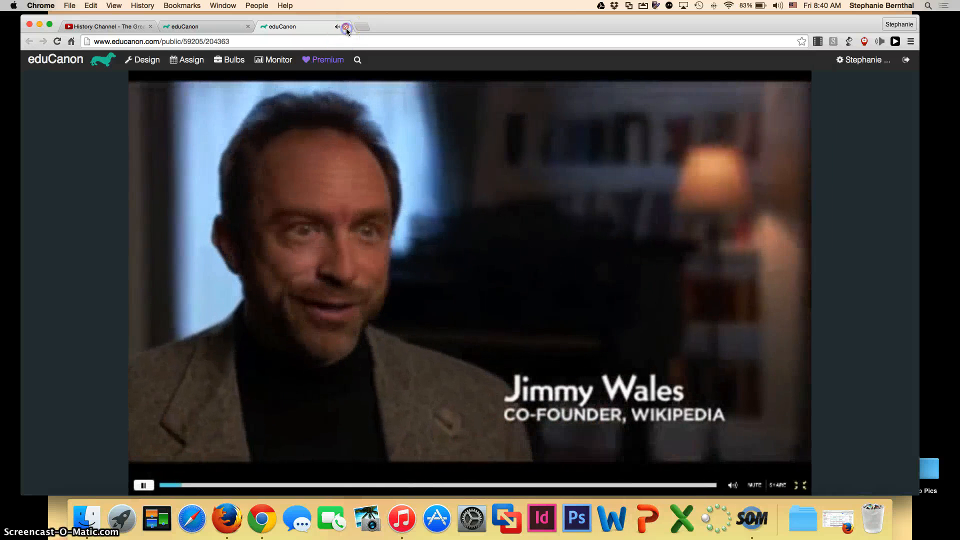
click(346, 28)
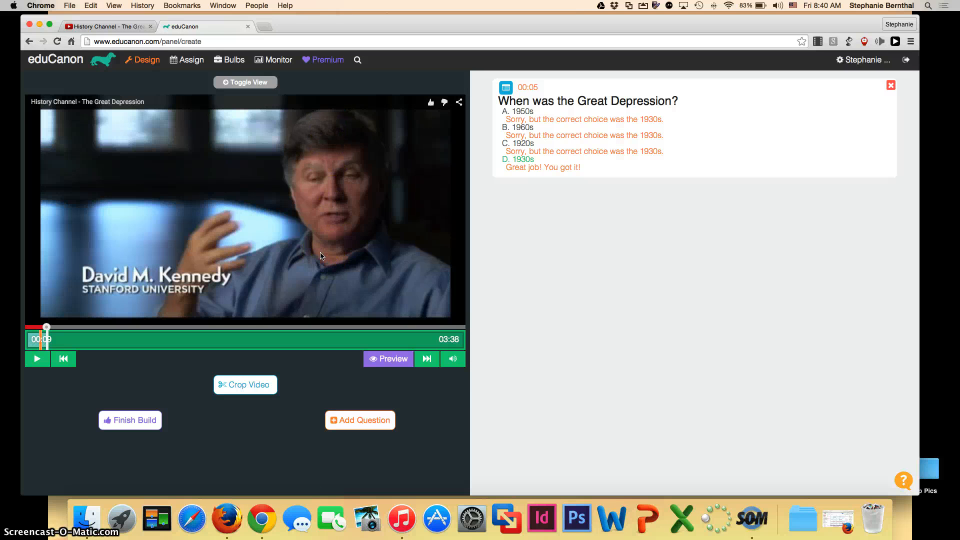
Finish the lesson build without assigning a class, and check the class due-date page before returning to the bulb library.
click(138, 422)
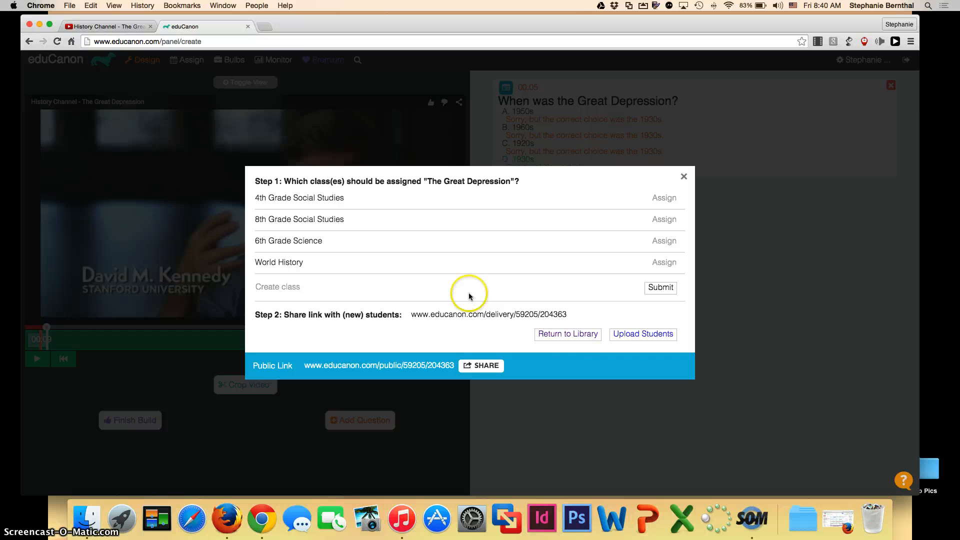
click(563, 334)
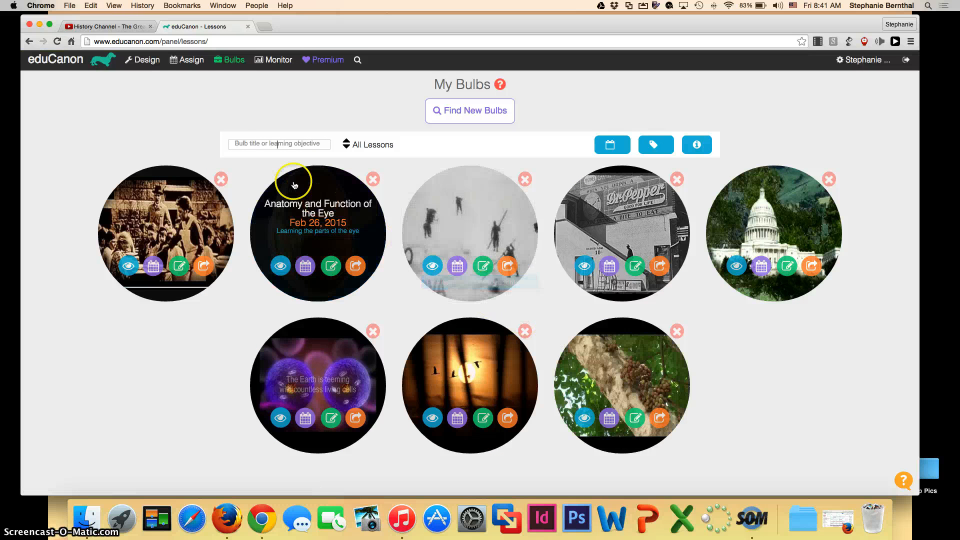
click(188, 61)
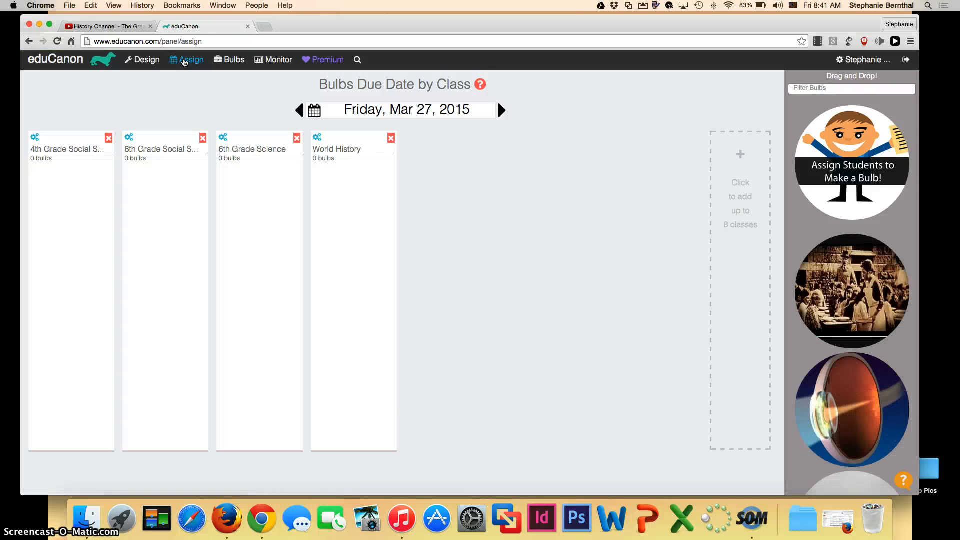
click(231, 60)
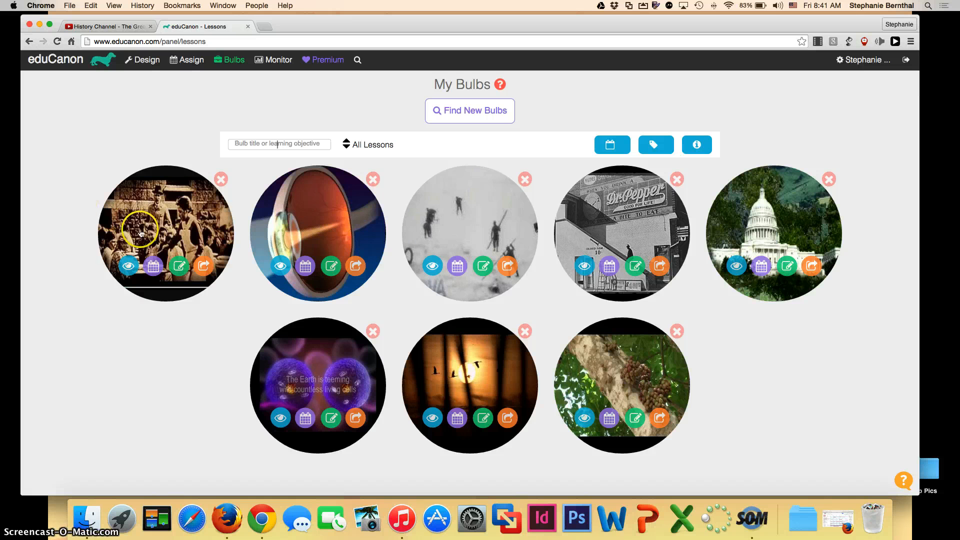
Open the sharing options of The Great Depression bulb and show its link and embed code for students.
click(181, 267)
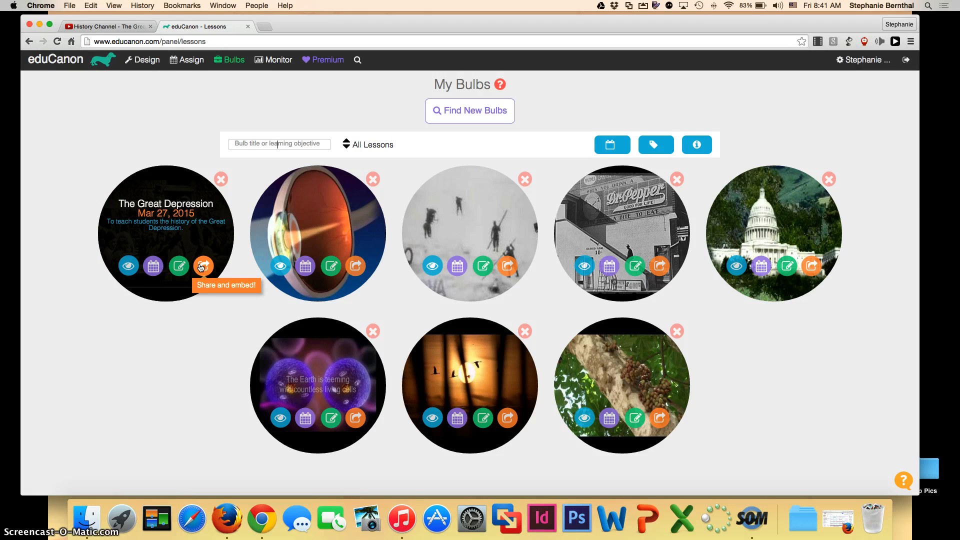
click(201, 267)
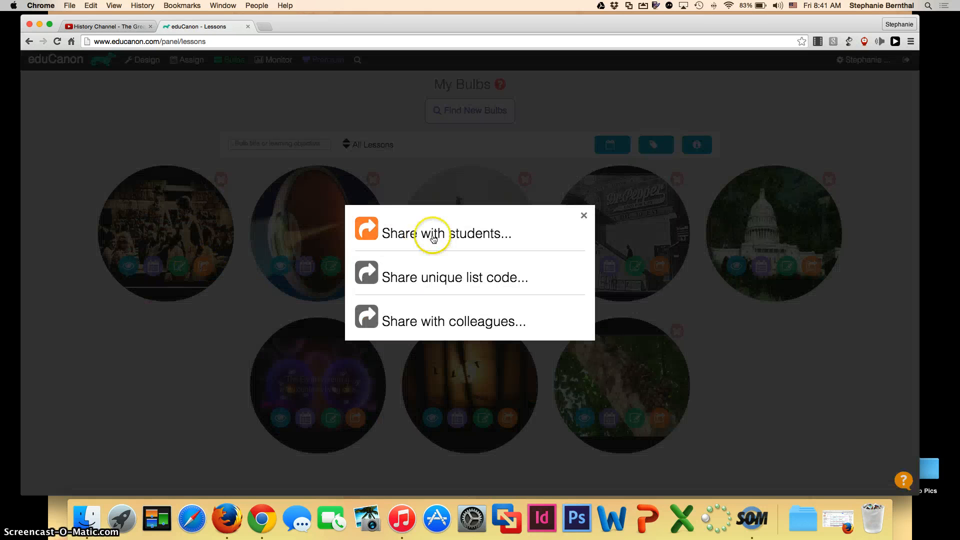
click(433, 235)
click(439, 209)
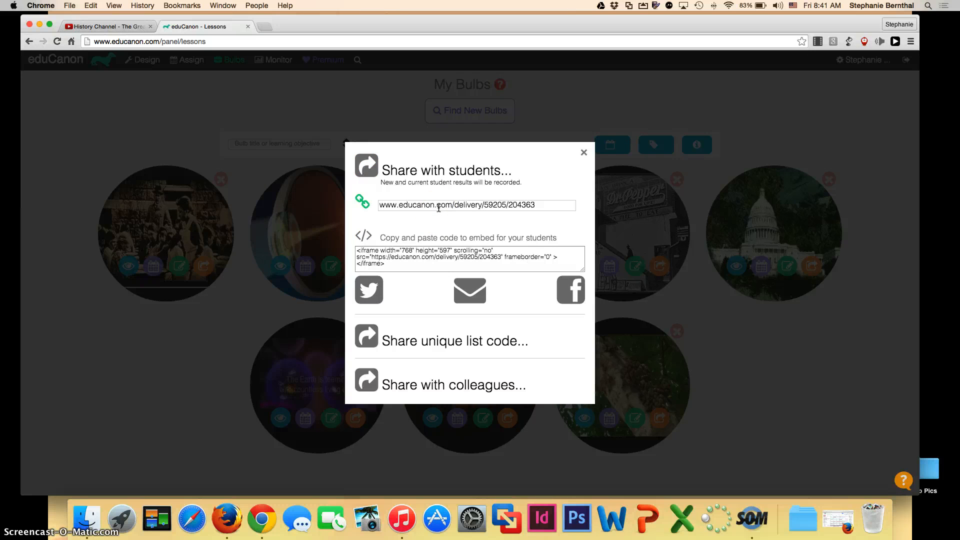
Copy the bulb's unique list code link, check its embed code, and close the sharing options.
click(448, 344)
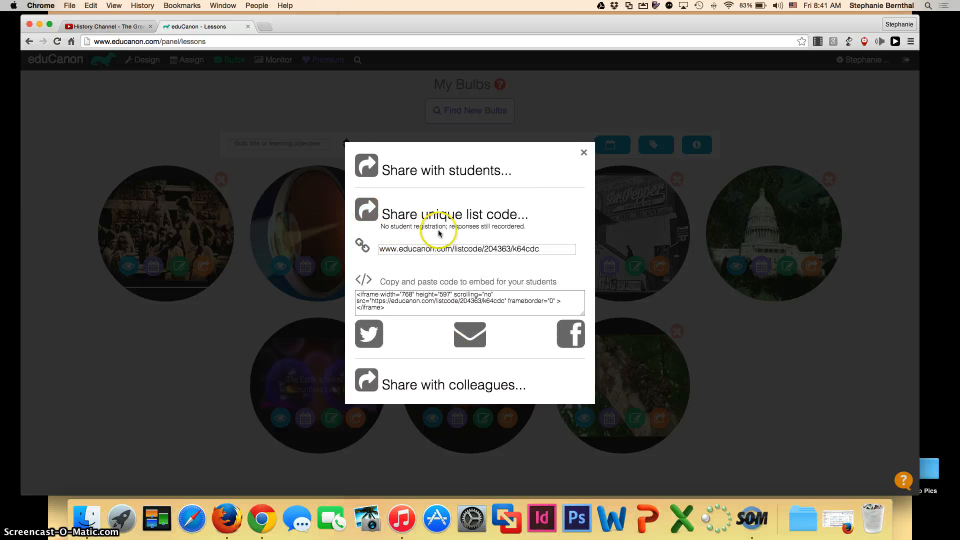
click(462, 250)
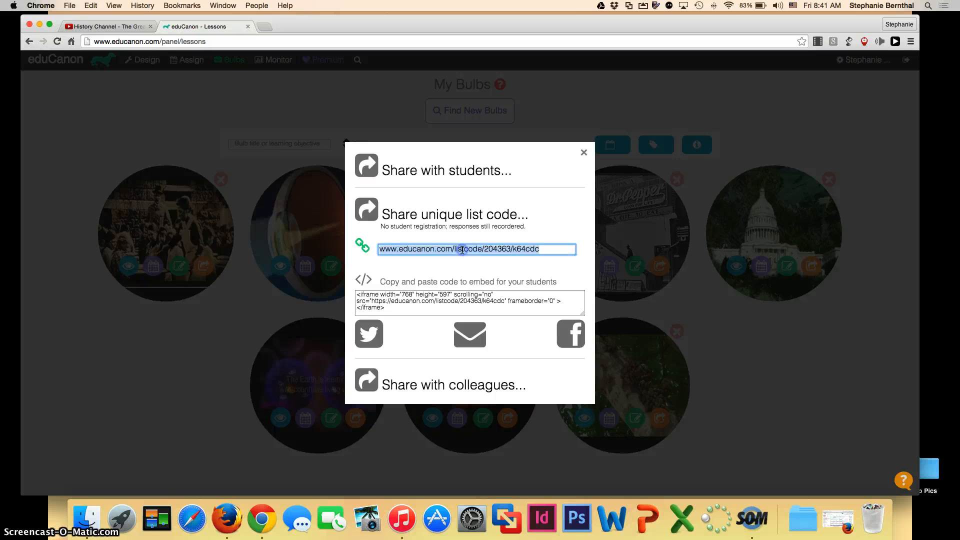
key(super+c)
click(399, 304)
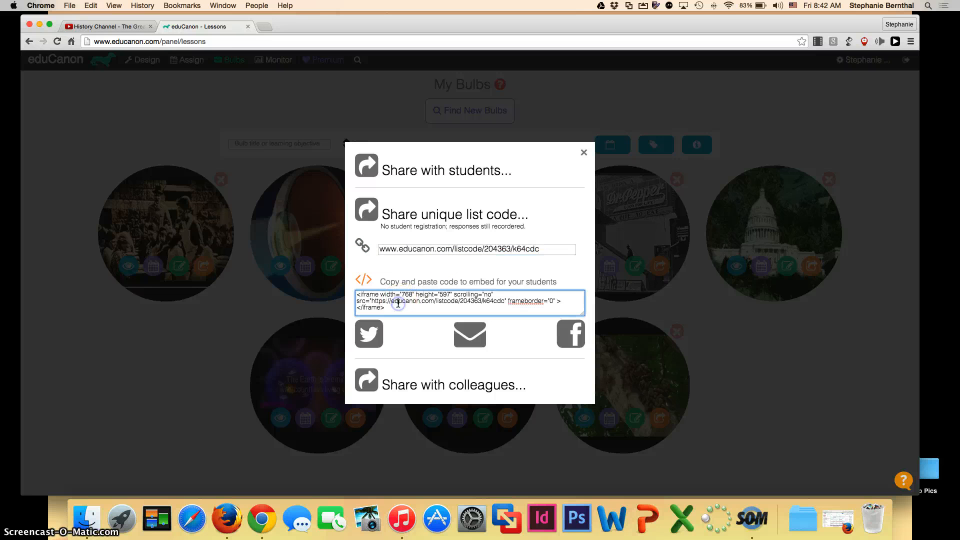
click(584, 154)
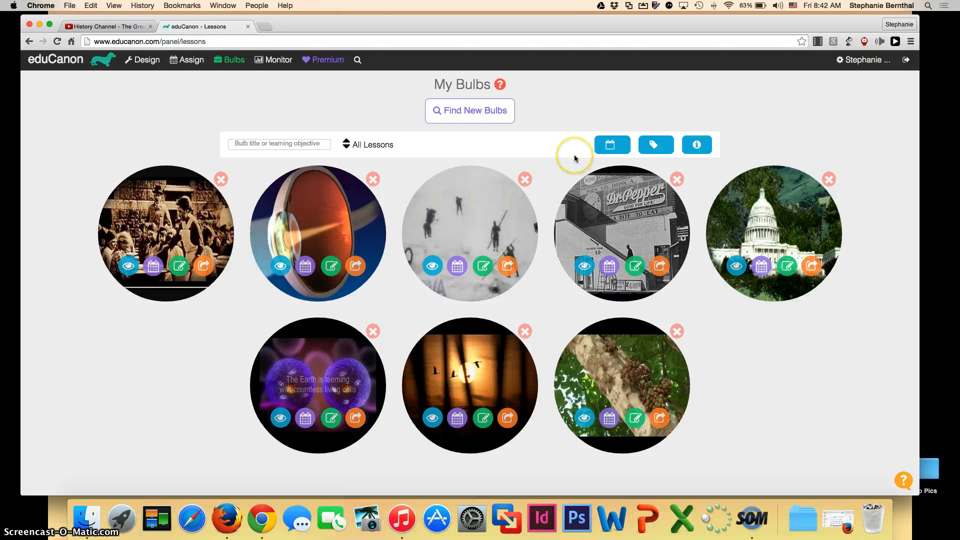
Open the grades of the Unassigned class in the monitoring area and examine its assigned bulbs.
click(271, 61)
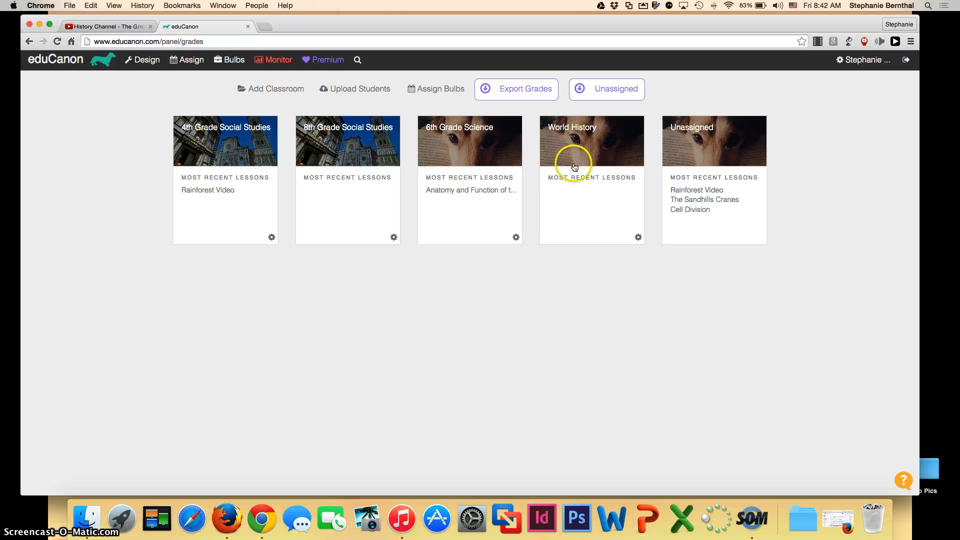
click(523, 95)
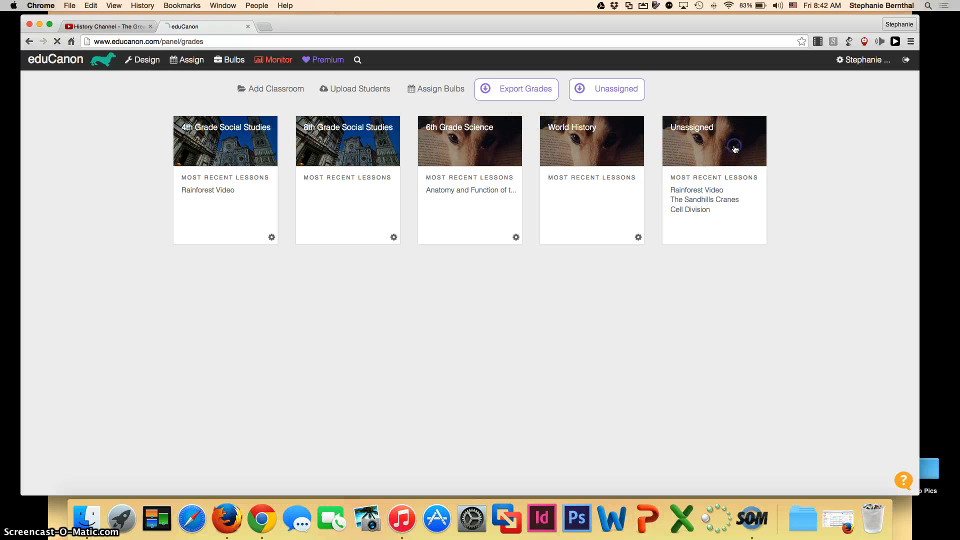
scroll(591, 340, down, 1)
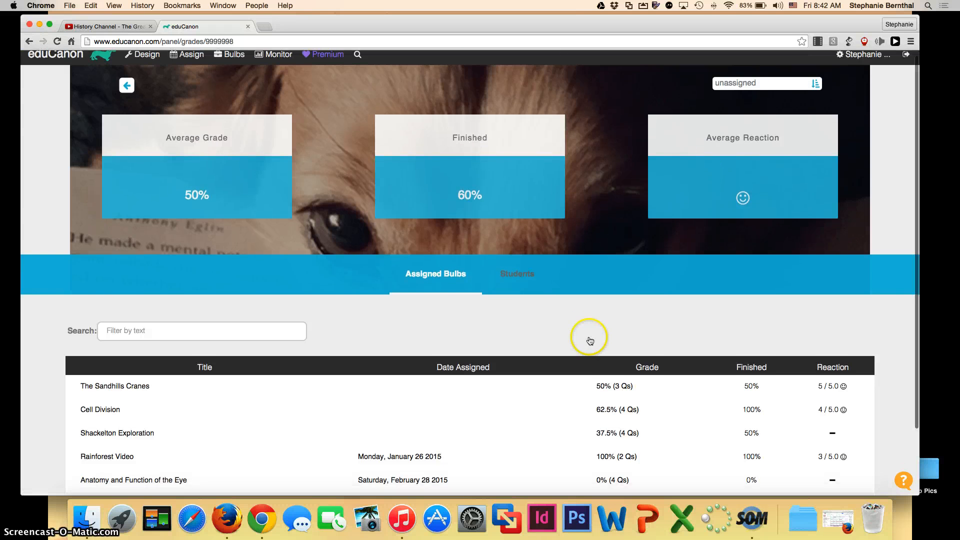
scroll(591, 340, down, 3)
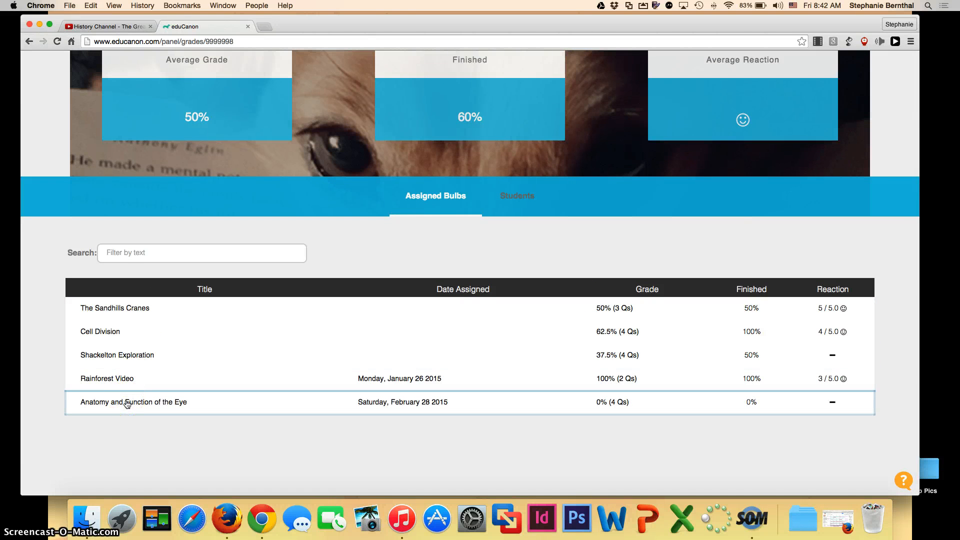
View the question-by-question breakdowns of Shackelton Exploration and The Sandhills Cranes for the Unassigned class.
double_click(120, 356)
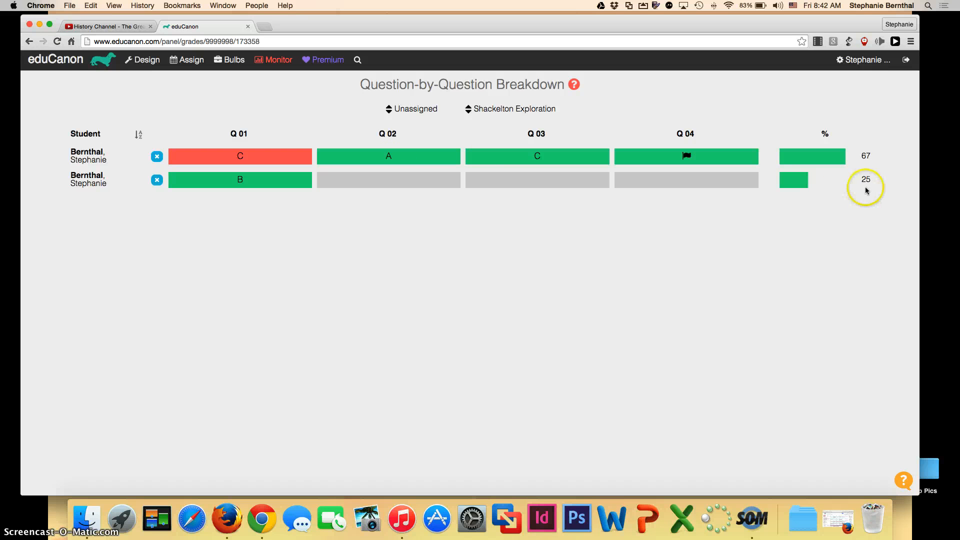
click(29, 41)
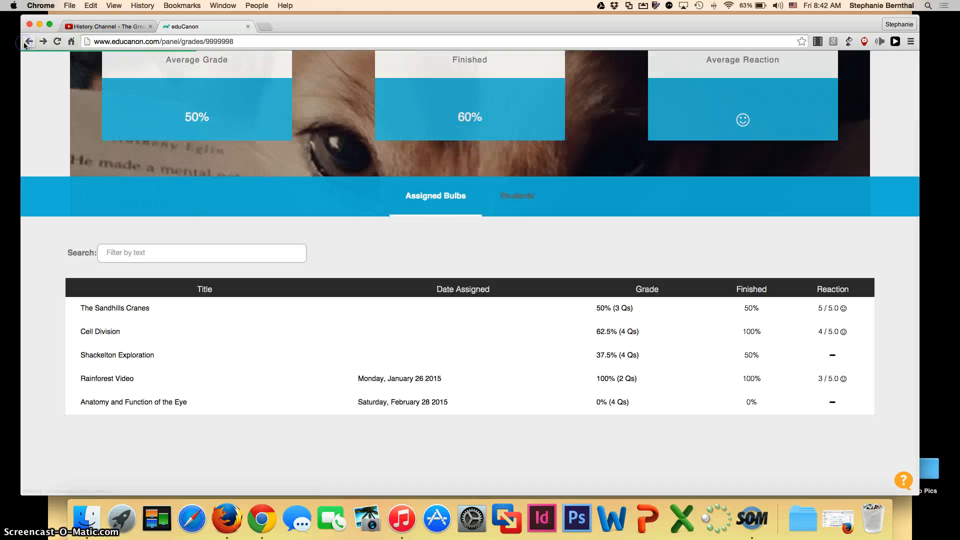
click(106, 310)
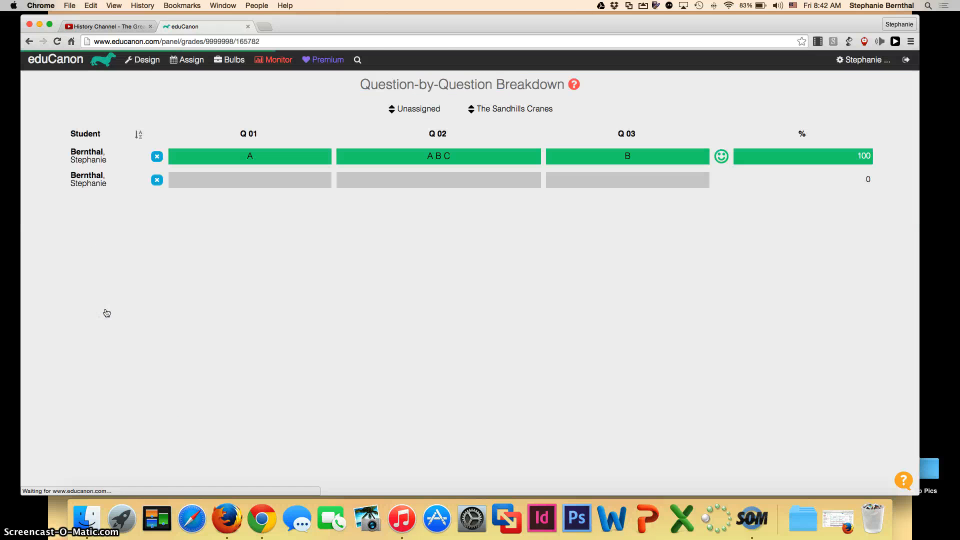